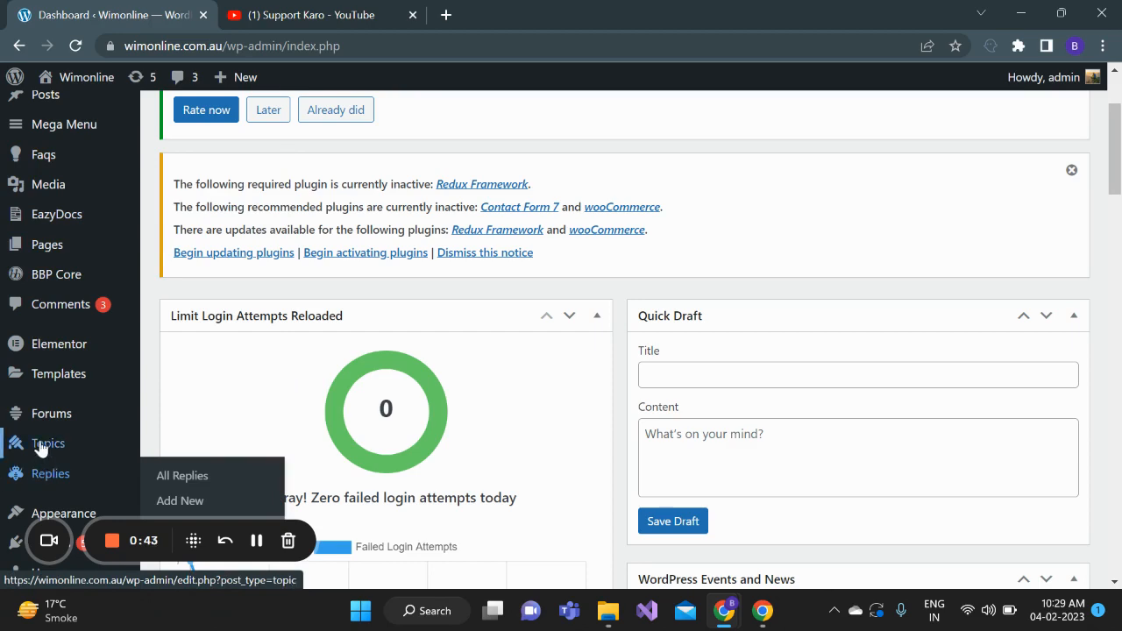
Open the Themes page of the Appearance section and review the installed themes
left_click_drag(1119, 179, 1119, 151)
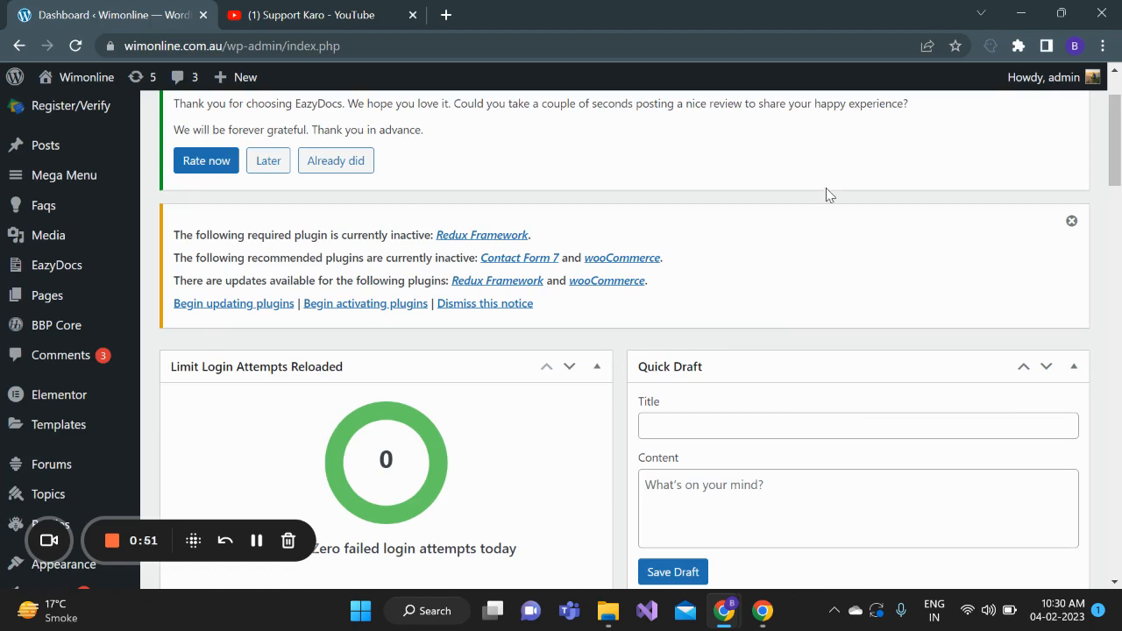
left_click_drag(1111, 110, 1111, 149)
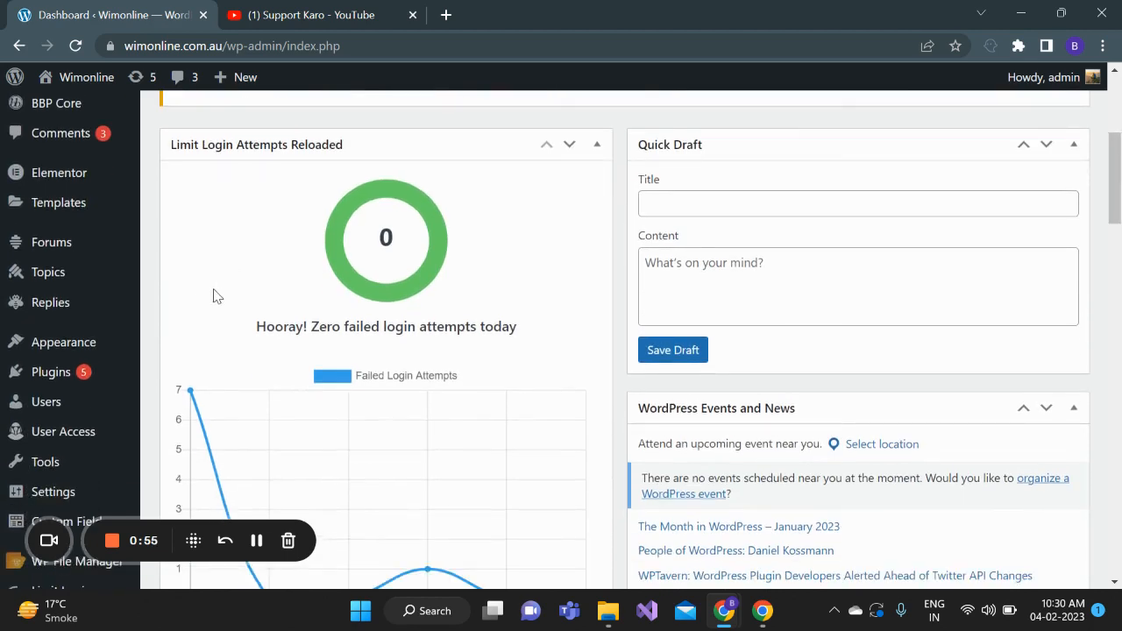
mouse_move(62, 353)
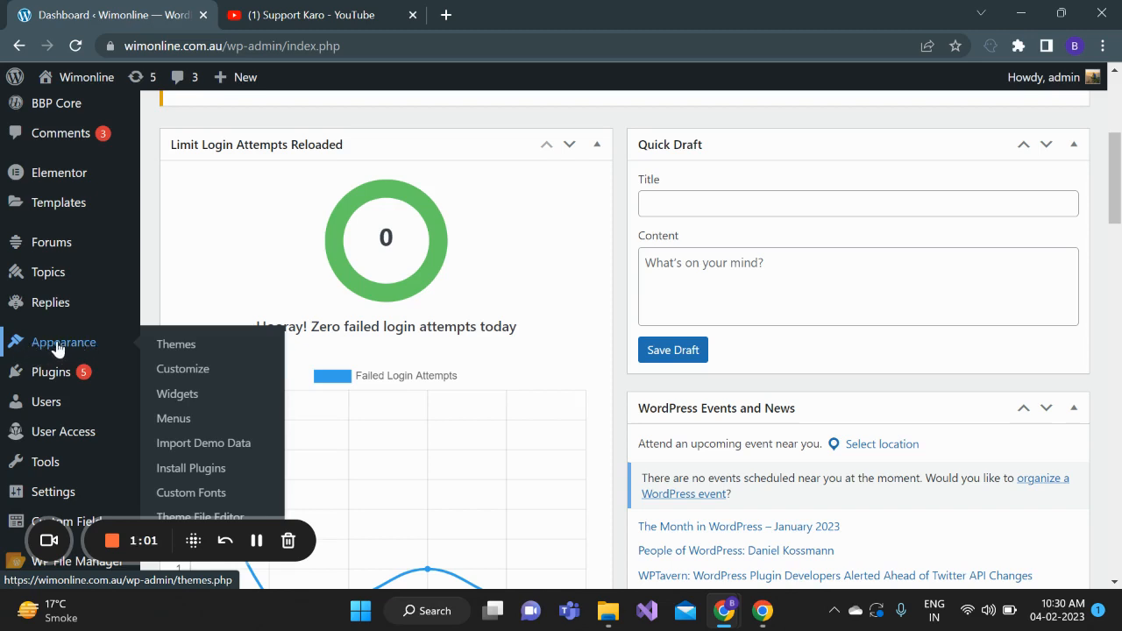
left_click(177, 352)
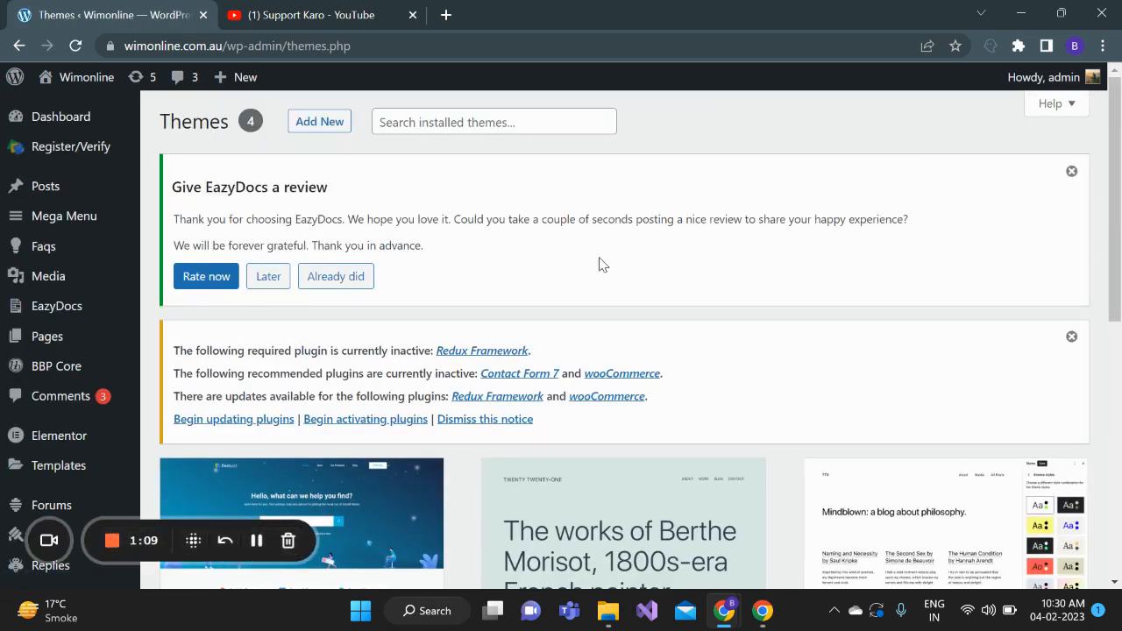
left_click_drag(1119, 165, 1120, 293)
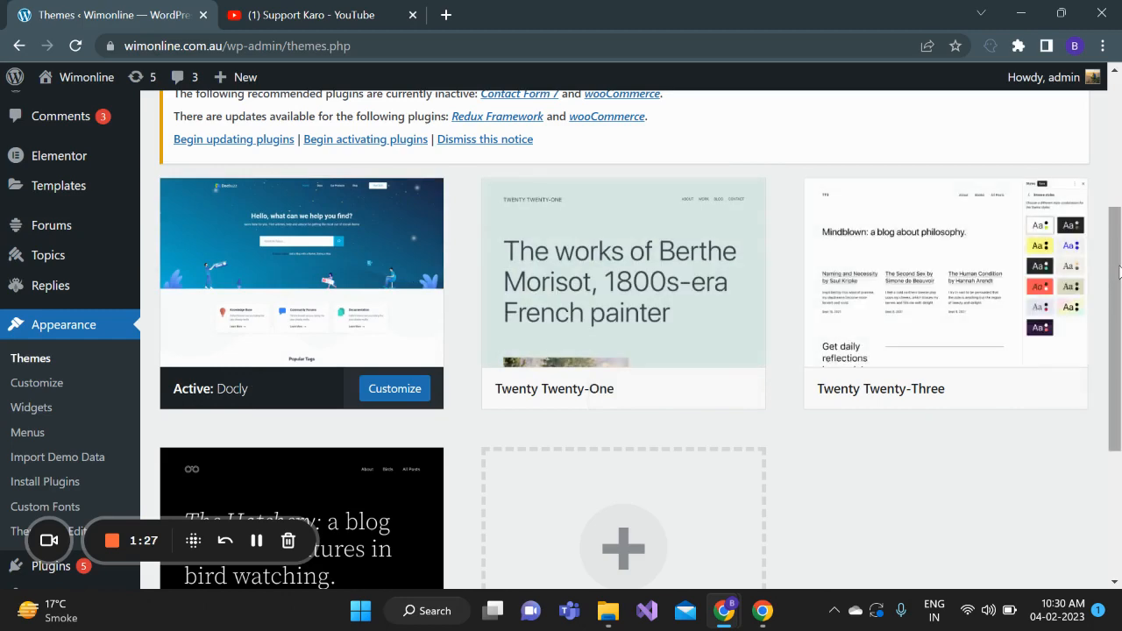
mouse_move(1119, 272)
left_mouse_down()
mouse_move(1119, 358)
mouse_move(1119, 136)
left_mouse_up()
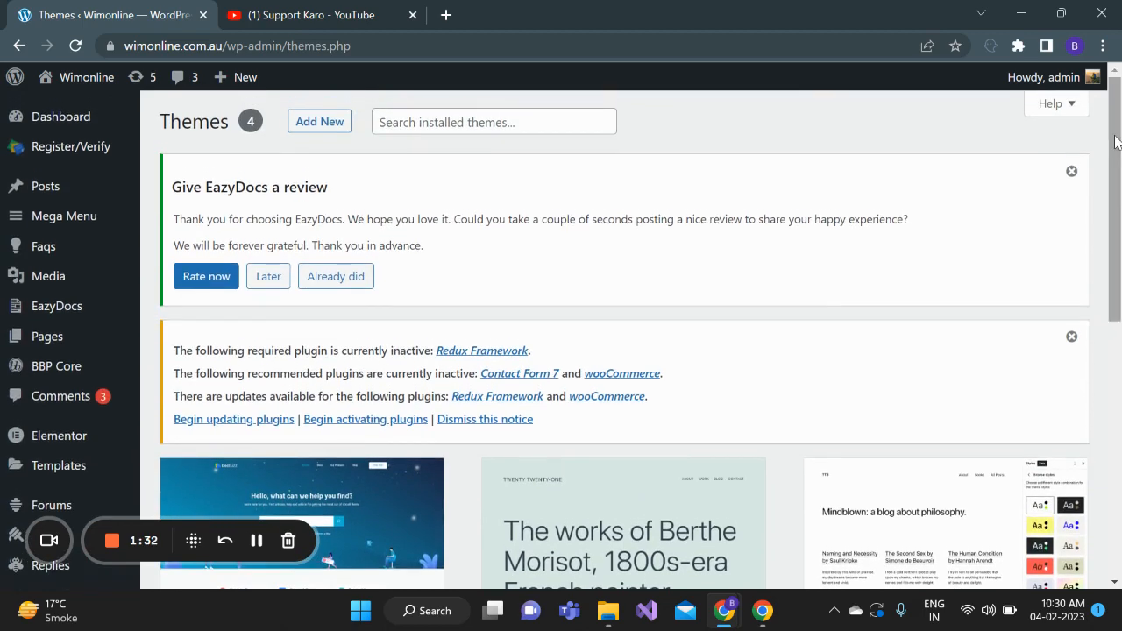
Open the page for adding new themes and browse the popular themes
left_click(313, 122)
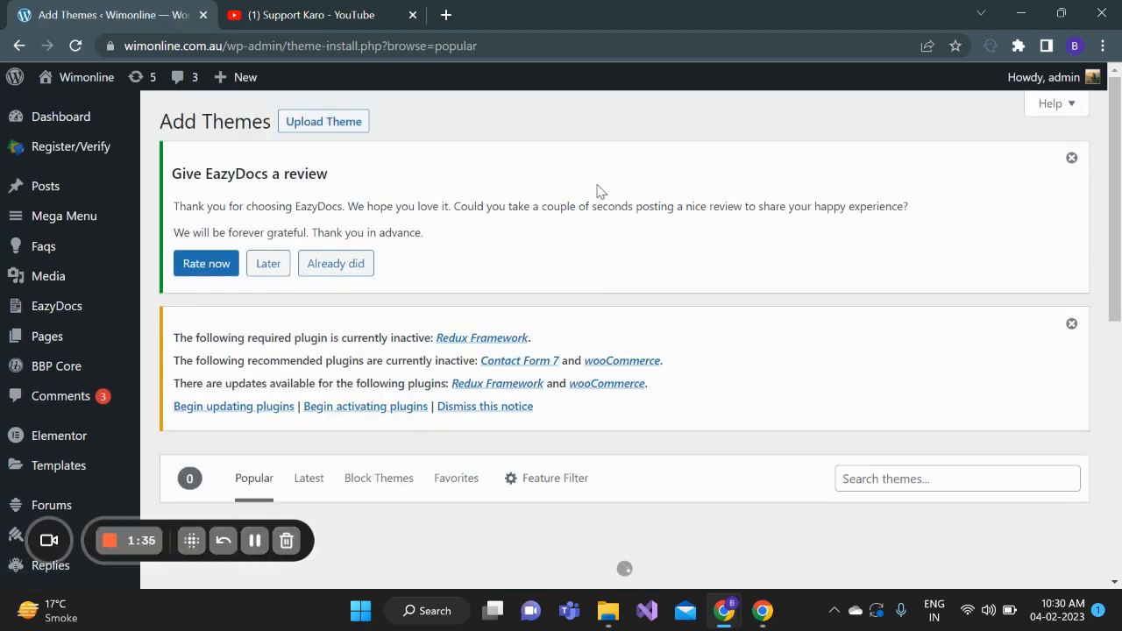
left_click_drag(1117, 138, 1119, 189)
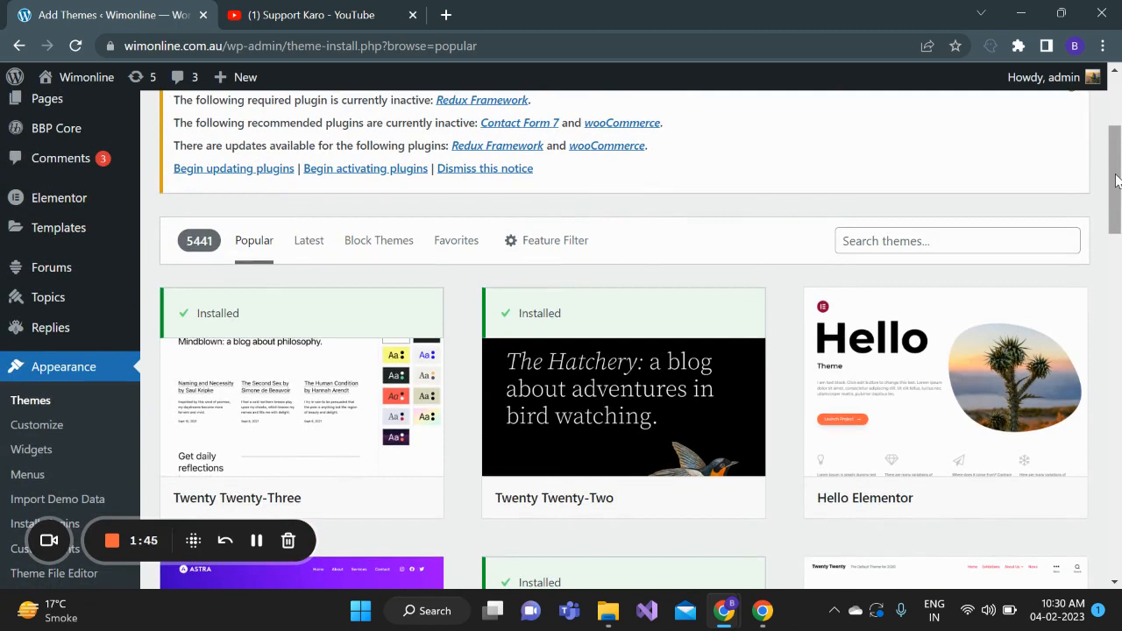
left_click_drag(1119, 163, 1119, 224)
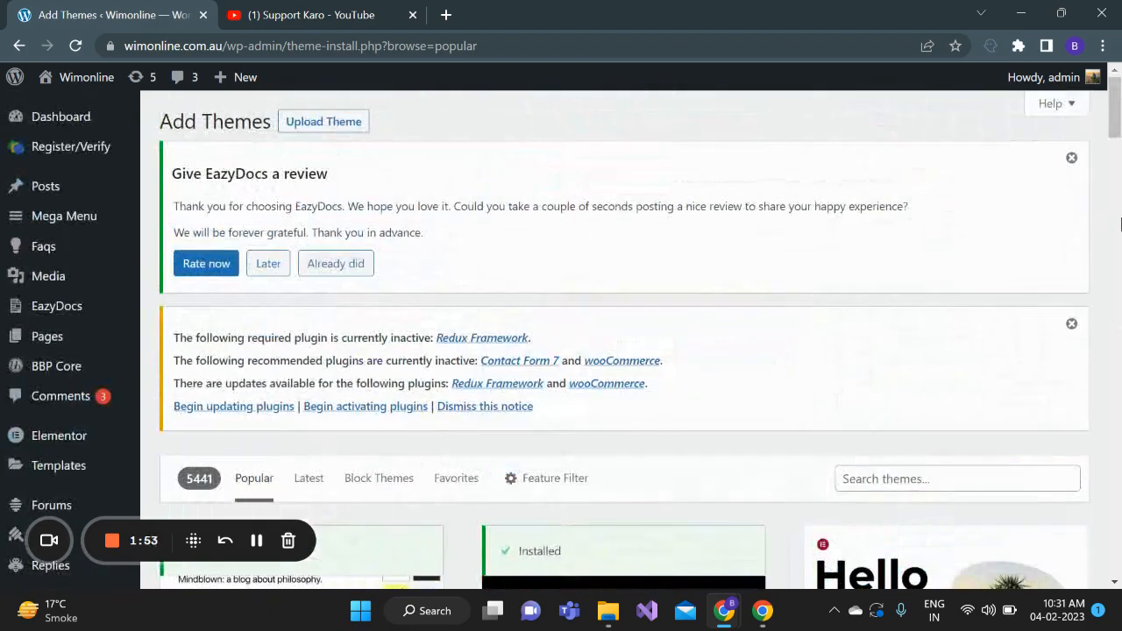
left_click(1113, 142)
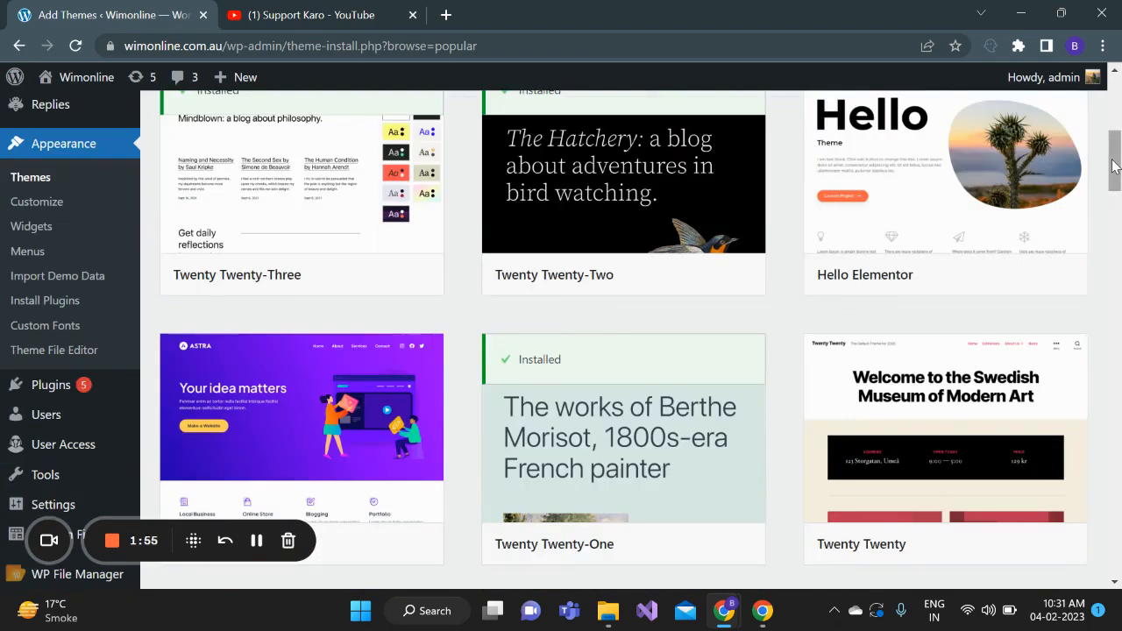
Search the theme catalogue for "Contact" and look through the matching themes
left_click_drag(1113, 158, 1110, 133)
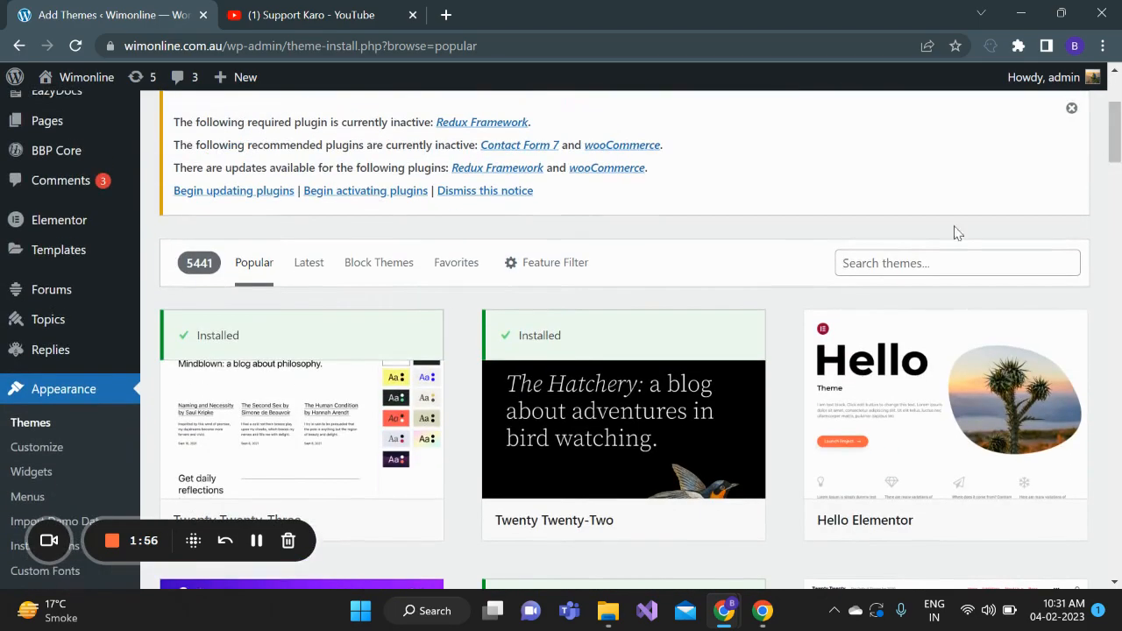
left_click(892, 256)
type("C")
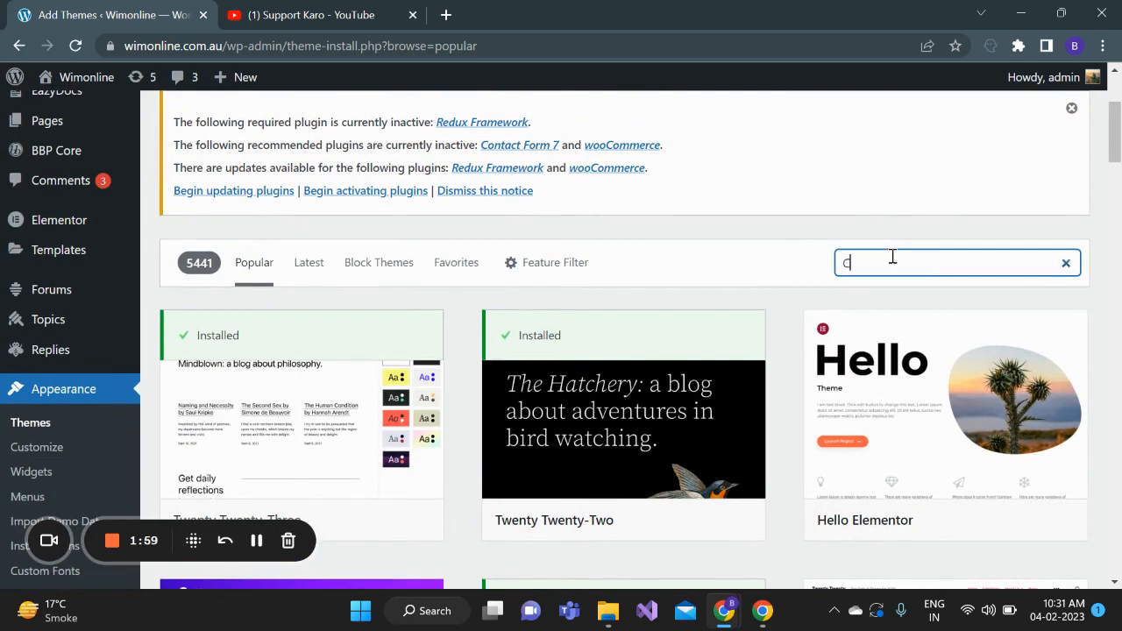
type("onta")
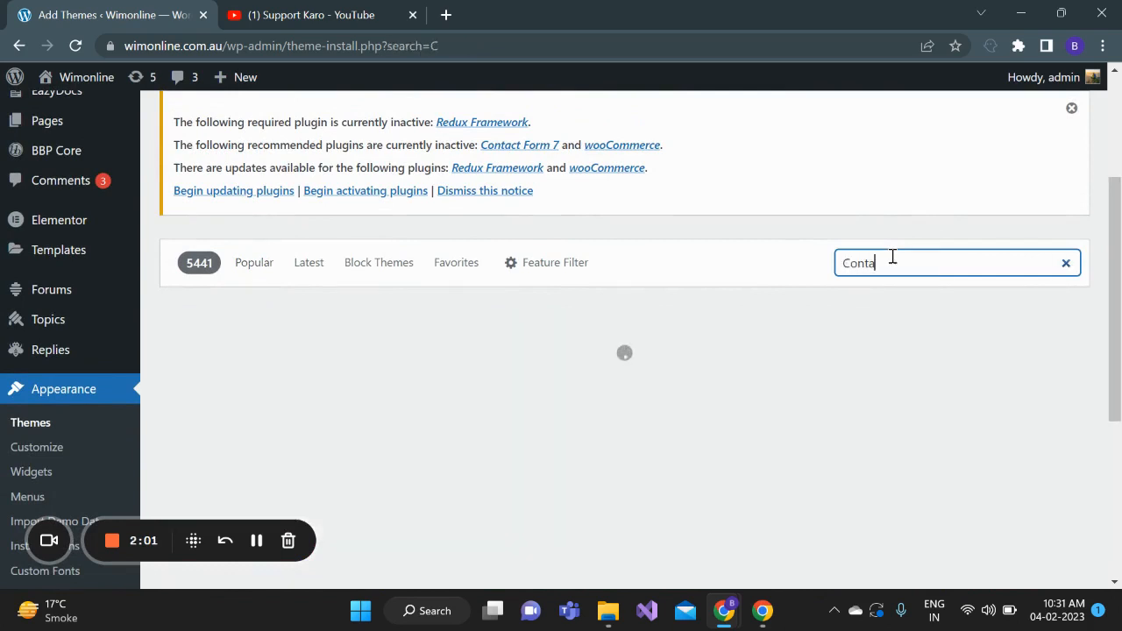
type("ct")
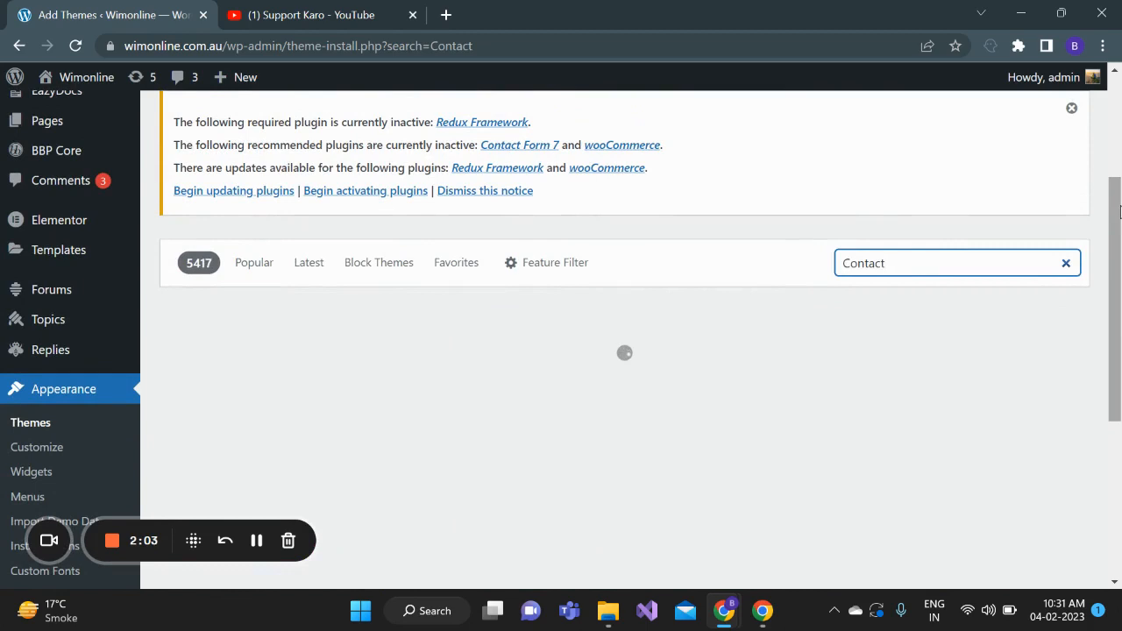
scroll(1119, 208, "down", 1)
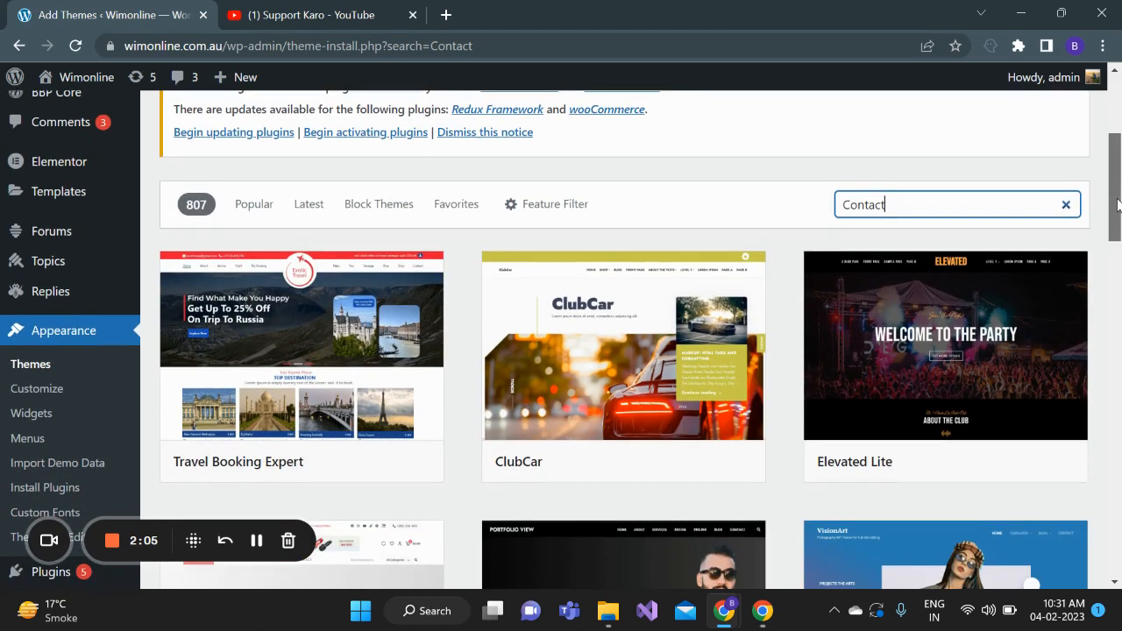
left_click_drag(1119, 205, 1119, 208)
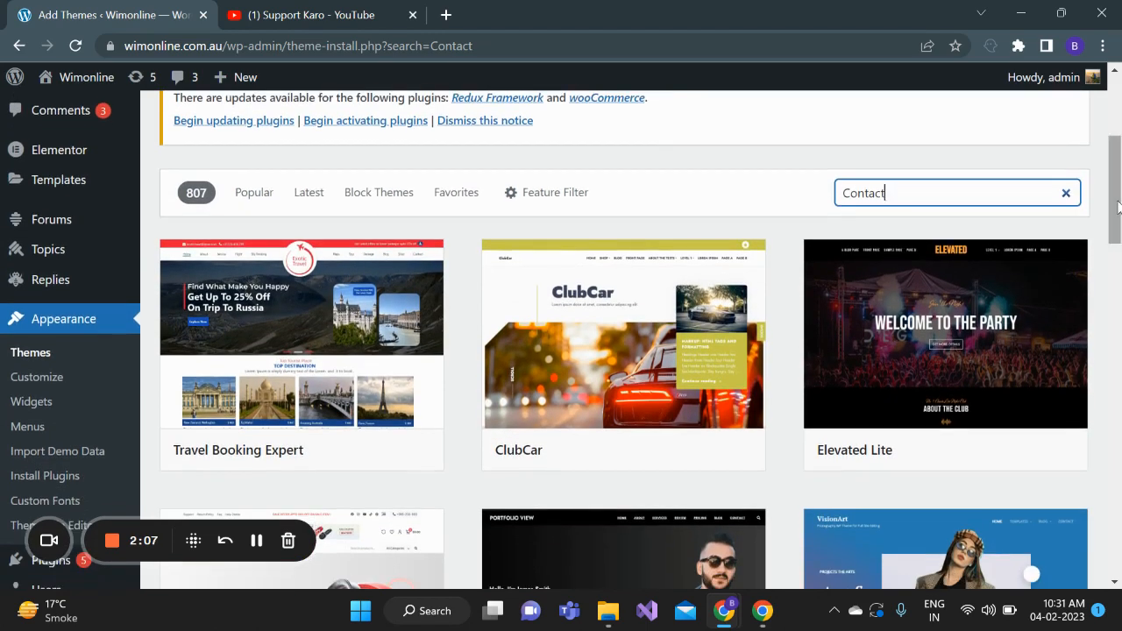
left_click_drag(1119, 189, 1119, 265)
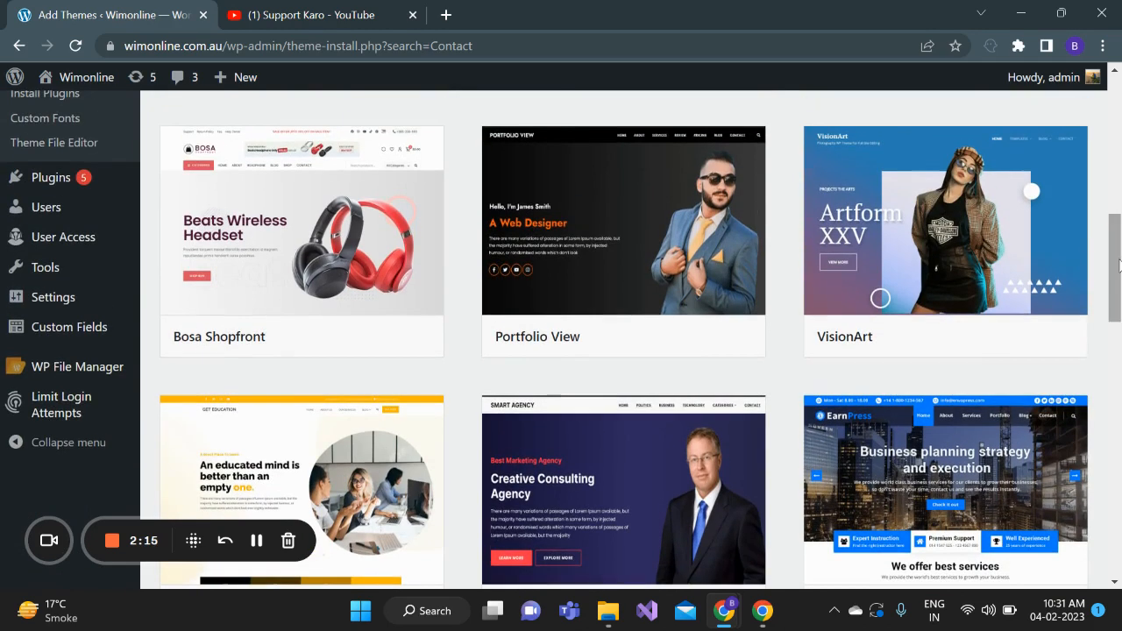
mouse_move(649, 233)
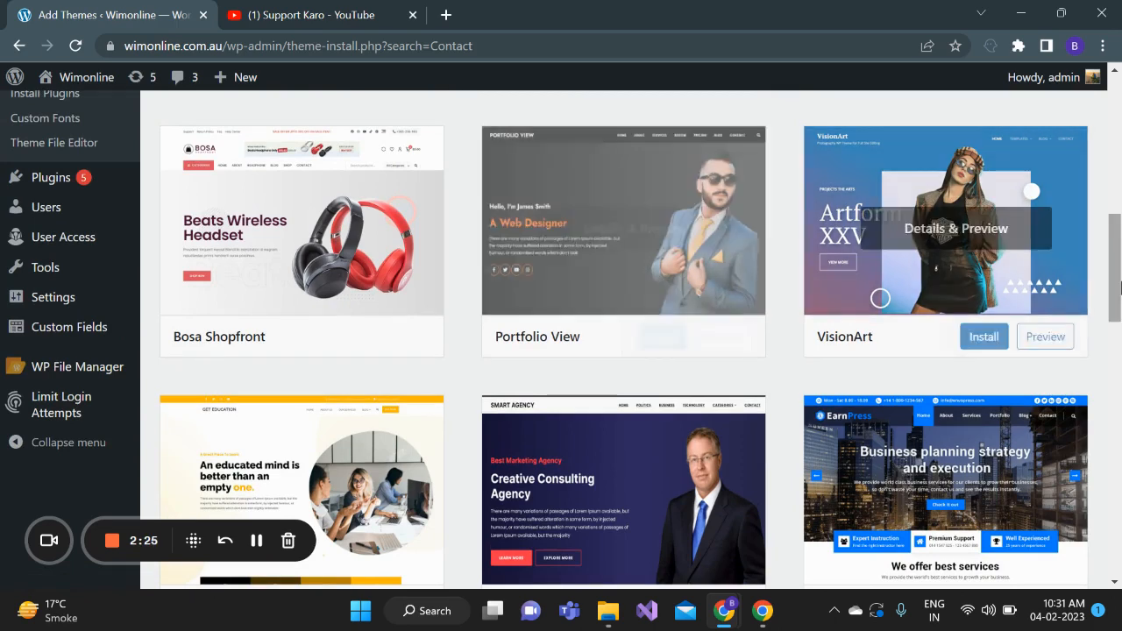
Show the form for uploading a .zip theme and start choosing a file for it
left_click_drag(1117, 282, 1119, 140)
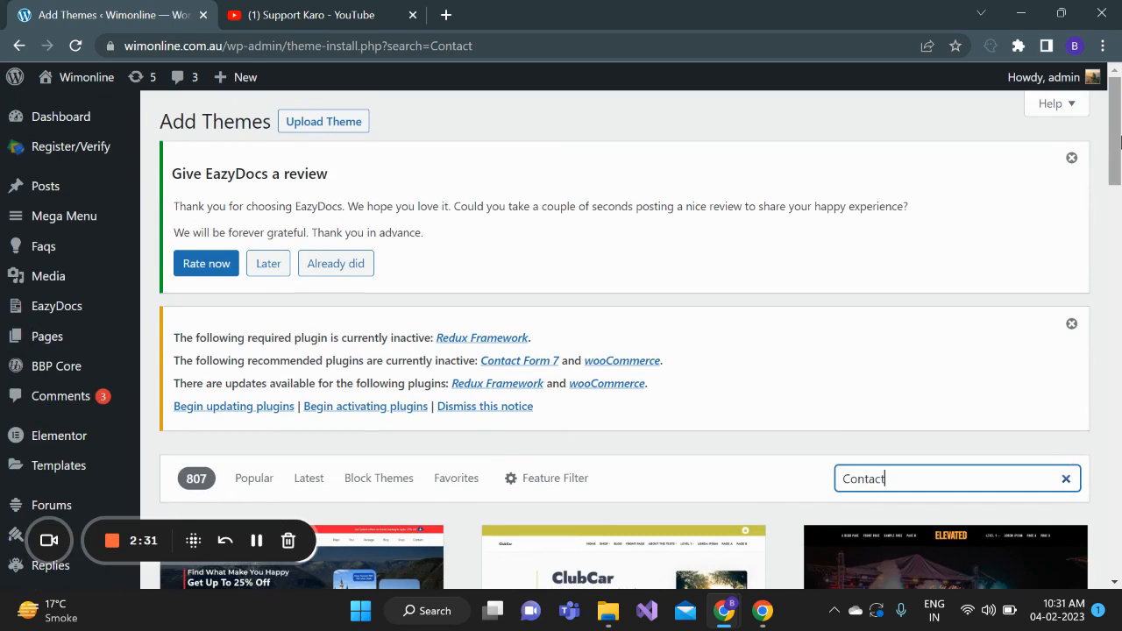
left_click(313, 128)
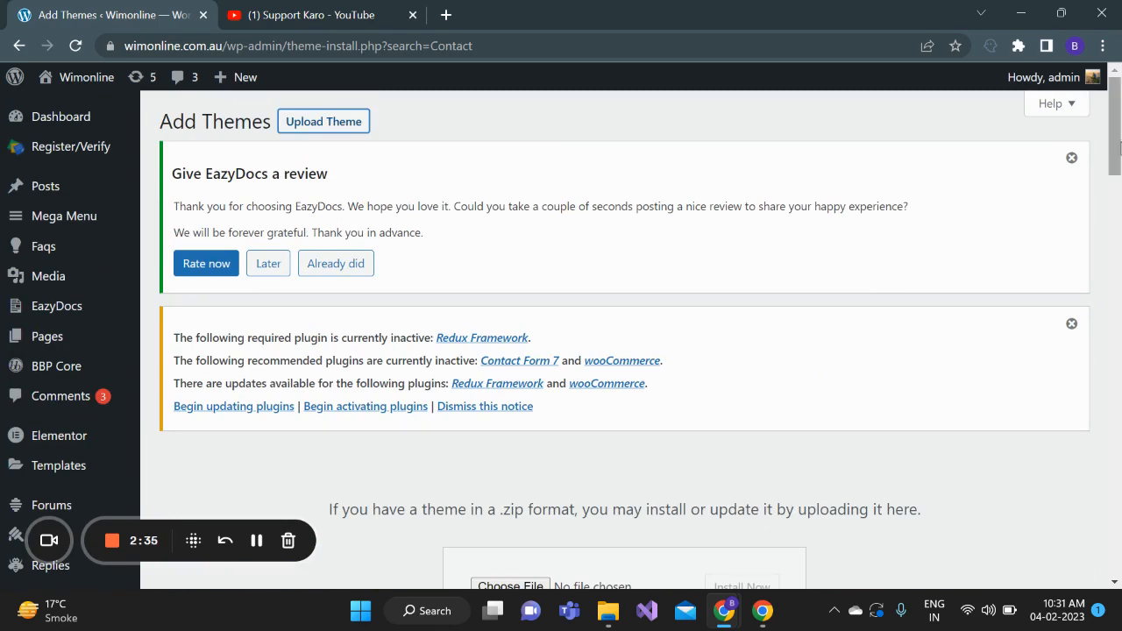
left_click_drag(1114, 158, 1113, 215)
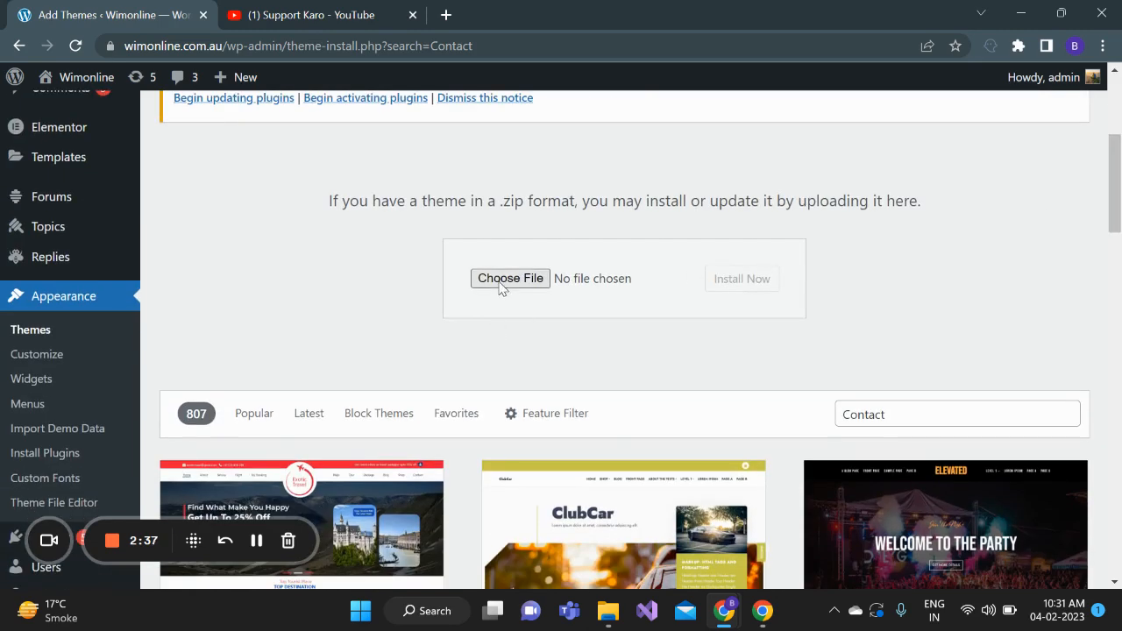
left_click(501, 285)
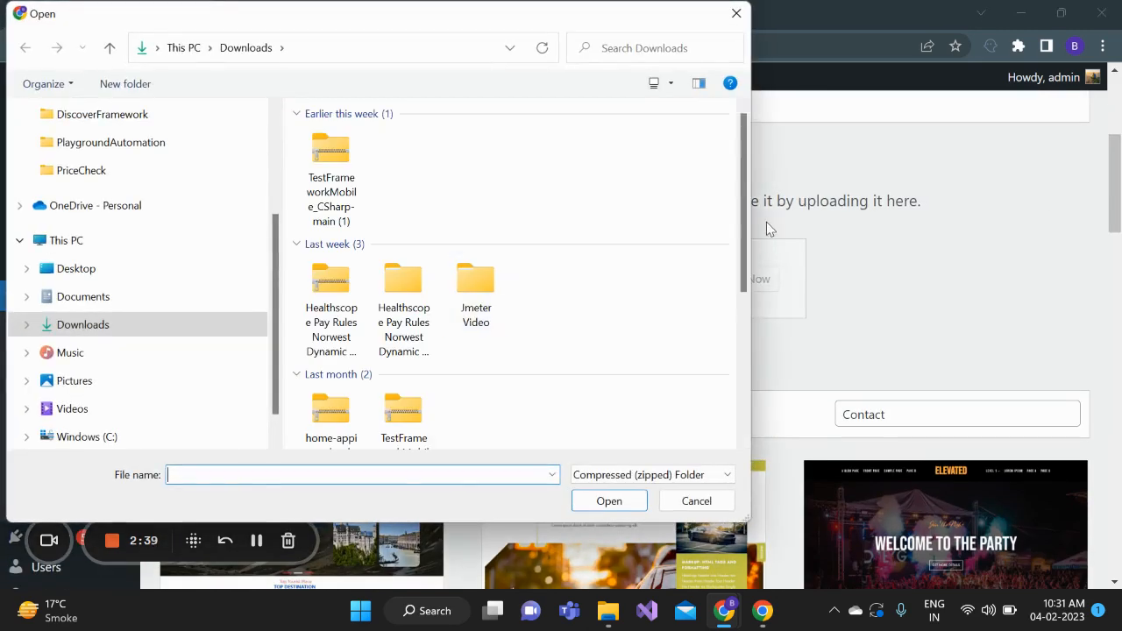
Check the data folder inside the Healthscope Pay Rules Norwest Dynamic Document folder for a theme archive, and return to Downloads
double_click(392, 278)
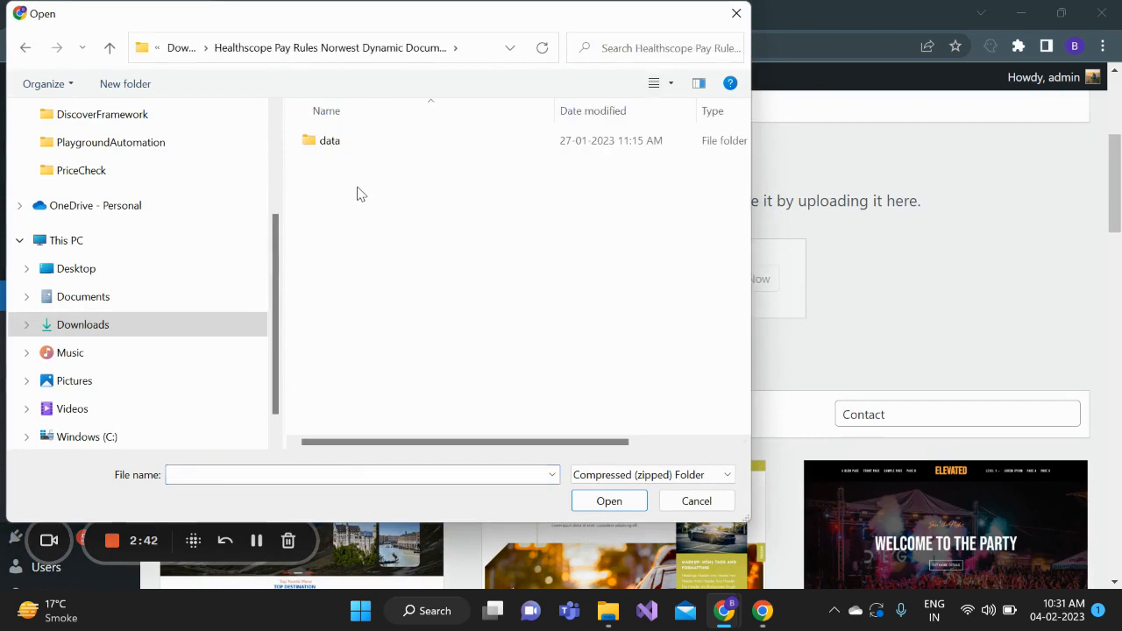
left_click(335, 142)
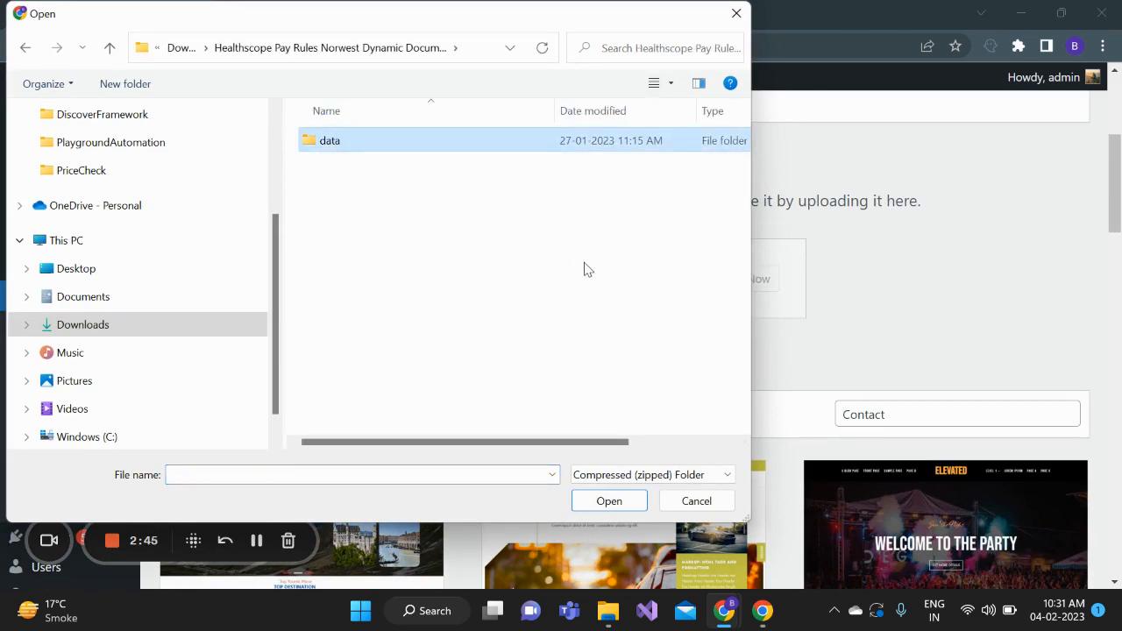
left_click(610, 503)
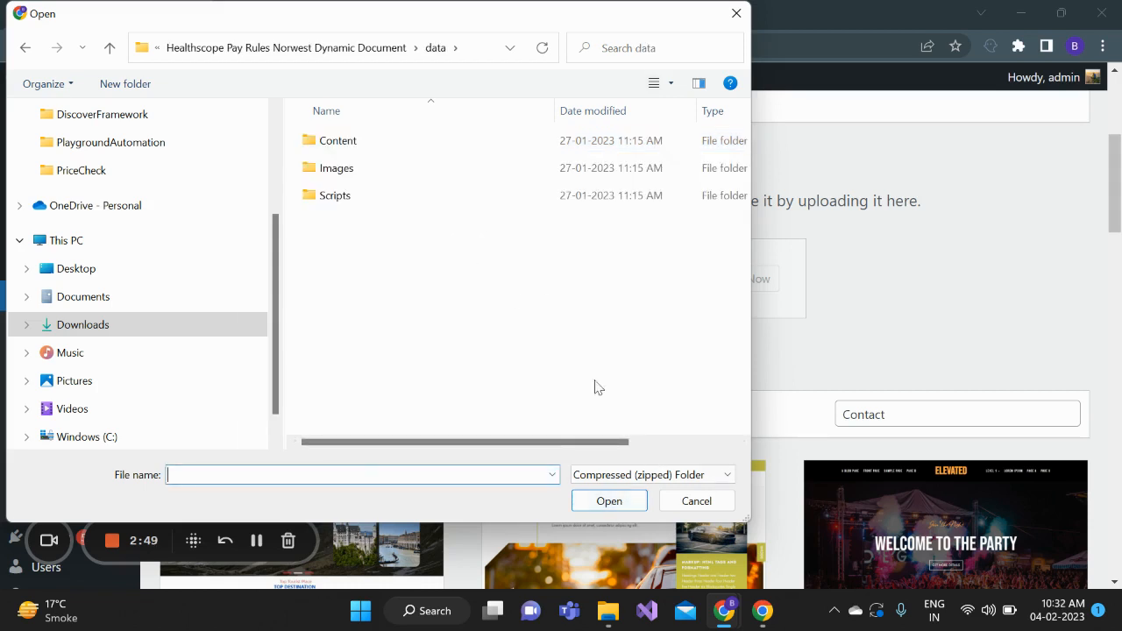
left_click(318, 50)
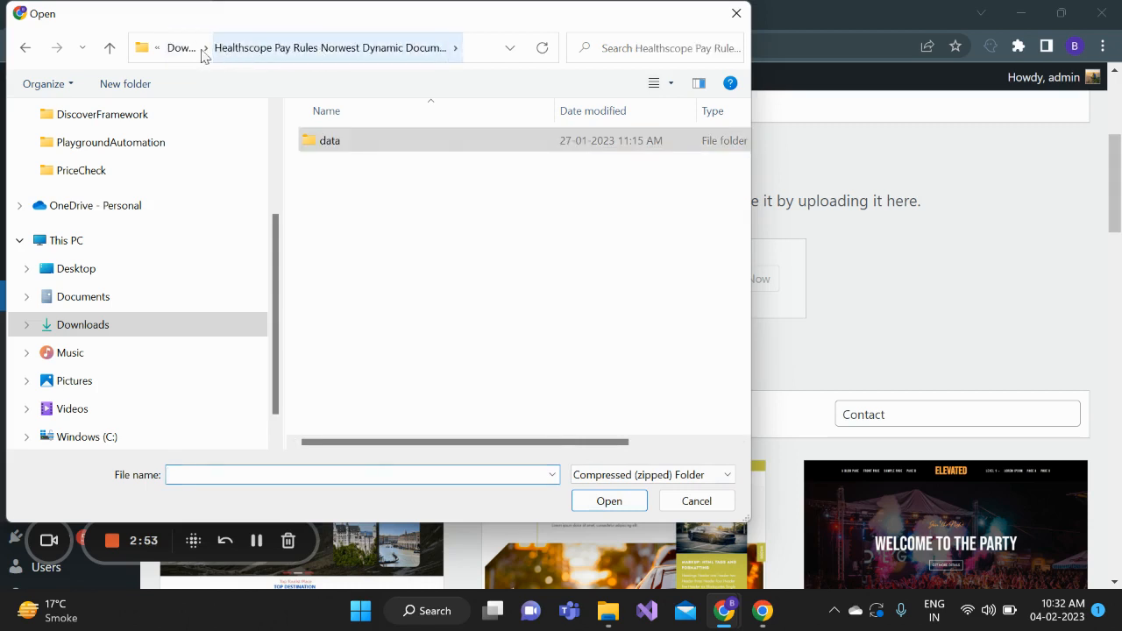
left_click(184, 48)
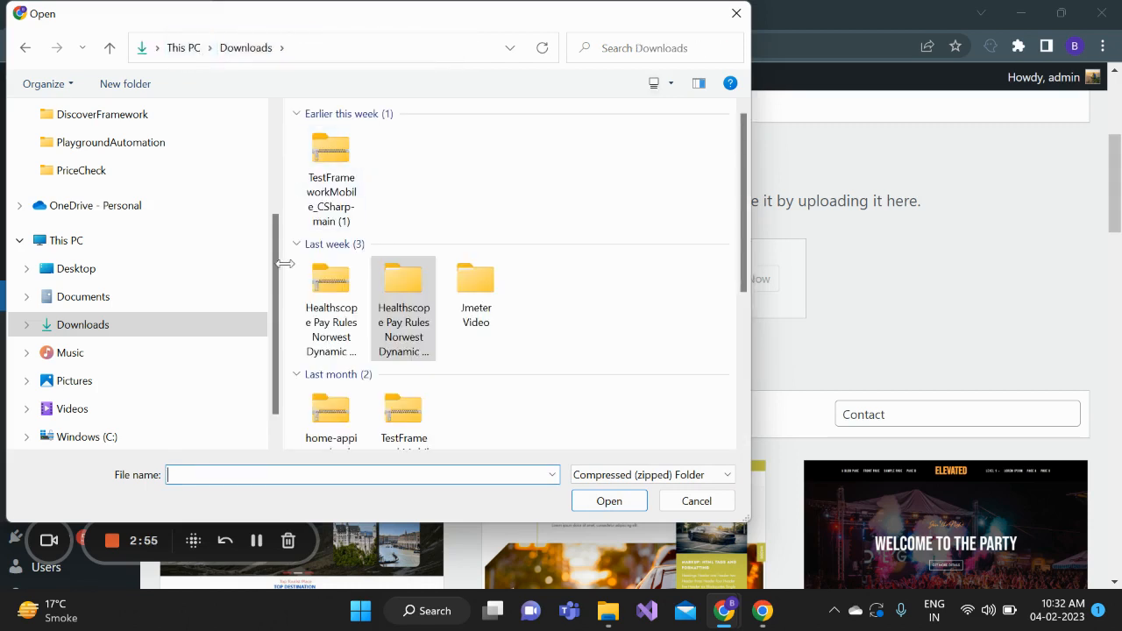
Look through the whole Downloads folder for a zipped theme file
left_click_drag(280, 298, 273, 197)
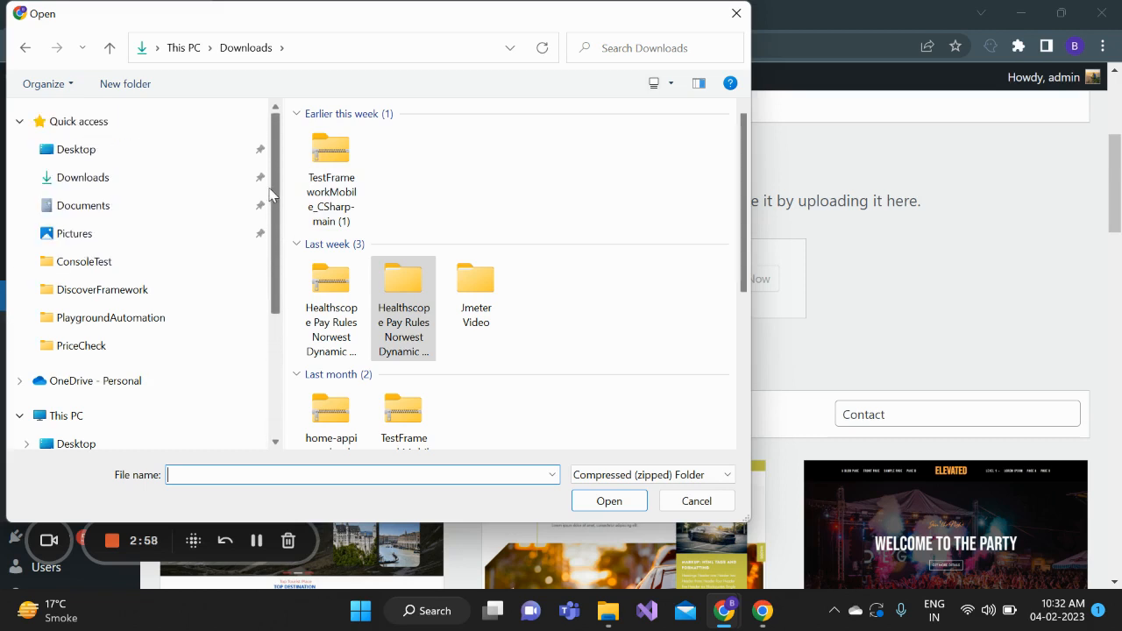
left_click(100, 178)
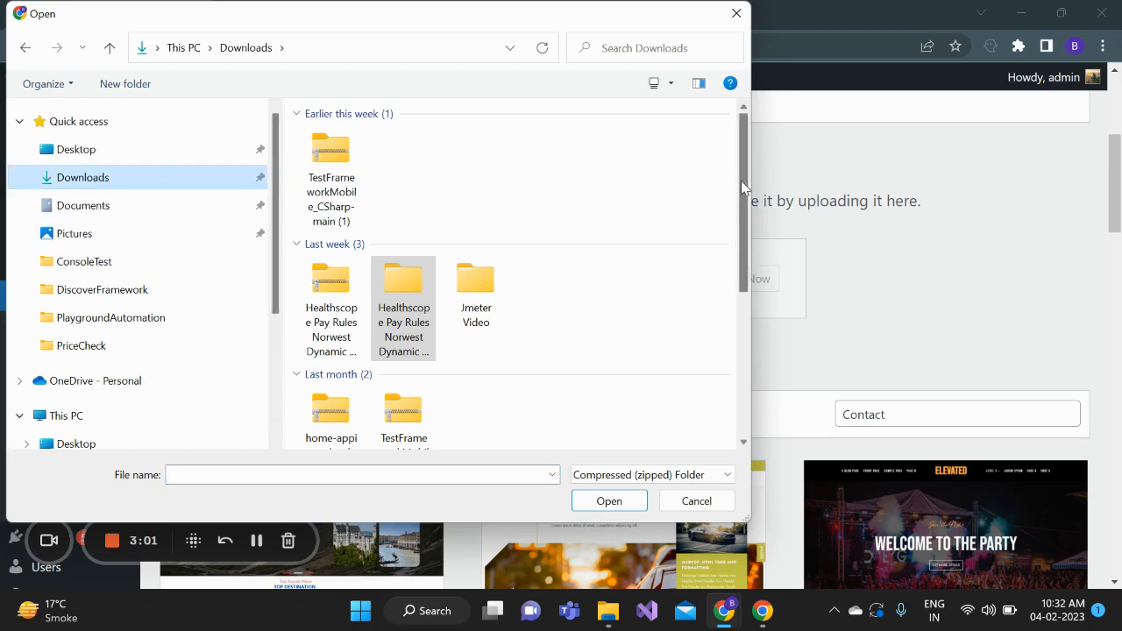
left_click_drag(740, 180, 731, 363)
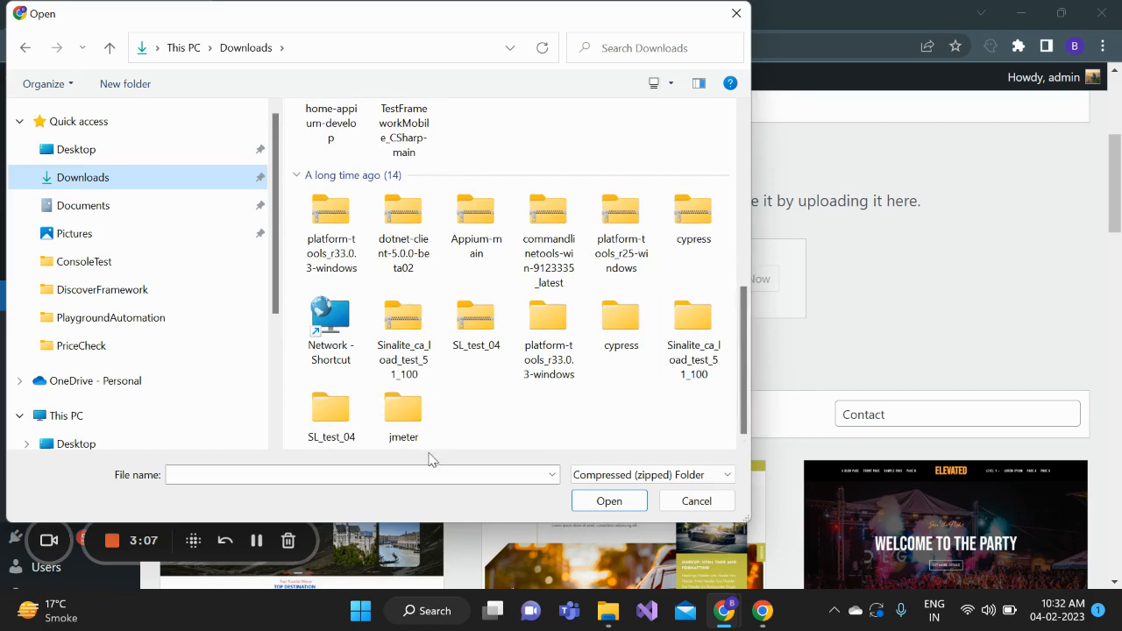
Search the user profile folder on the Windows (C:) drive for a zipped theme, and leave the file selection without choosing one
left_click(68, 415)
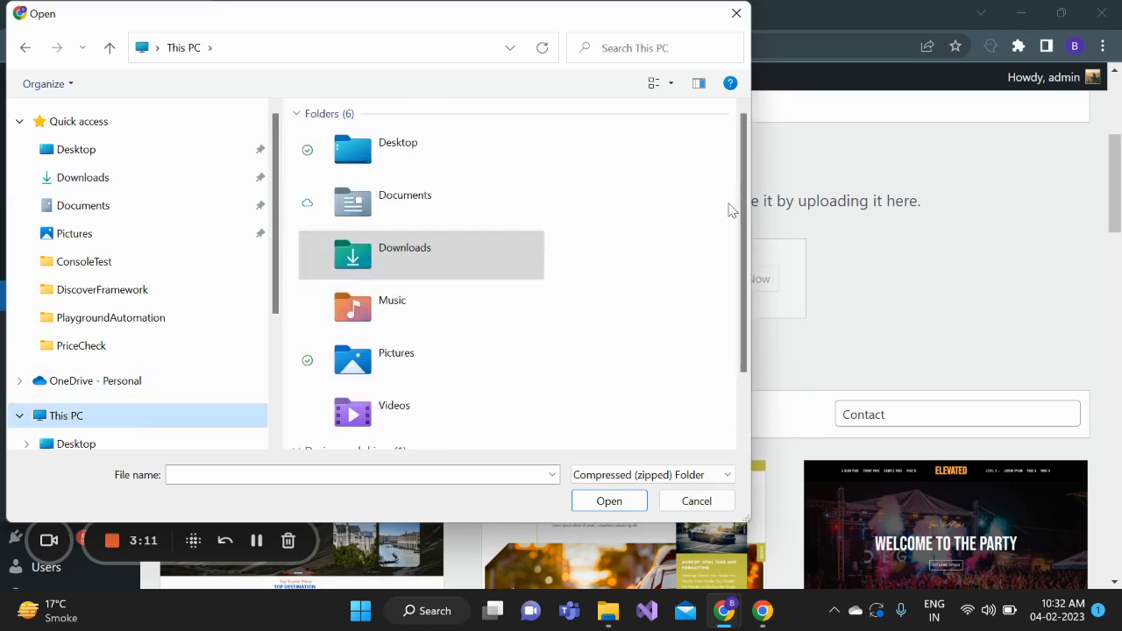
left_click_drag(744, 188, 752, 301)
double_click(470, 403)
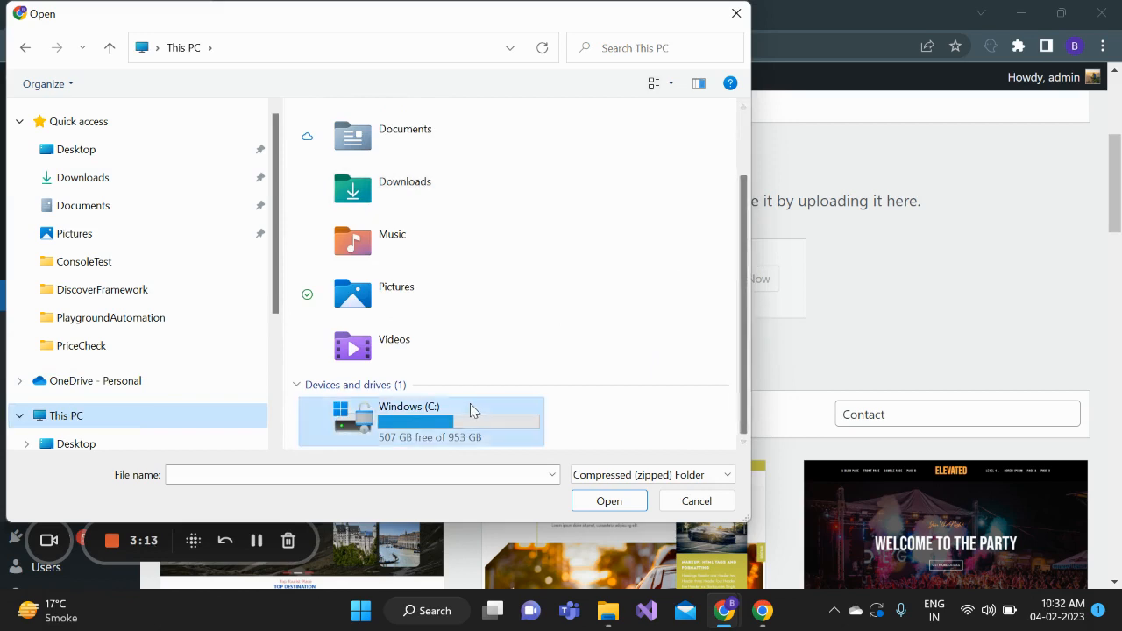
double_click(329, 305)
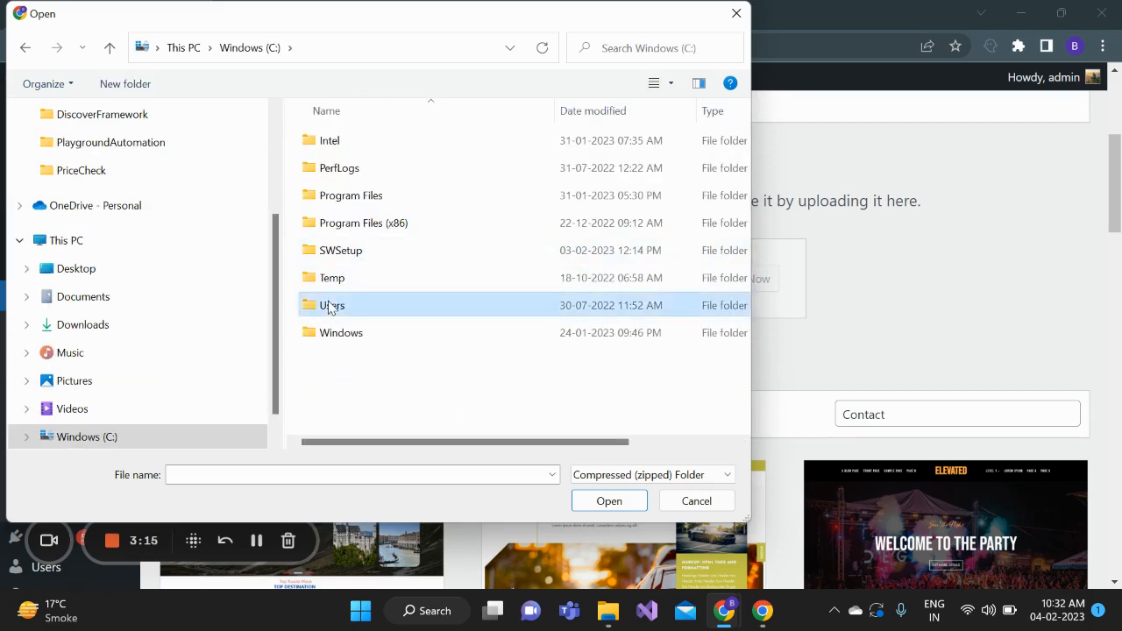
double_click(338, 180)
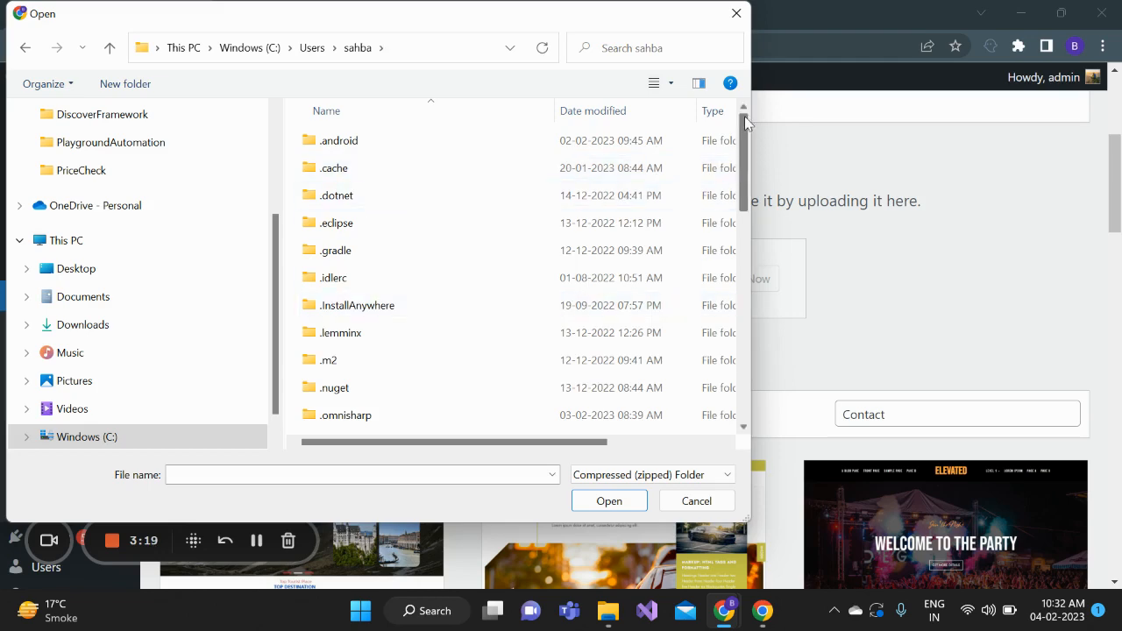
left_click_drag(744, 140, 723, 333)
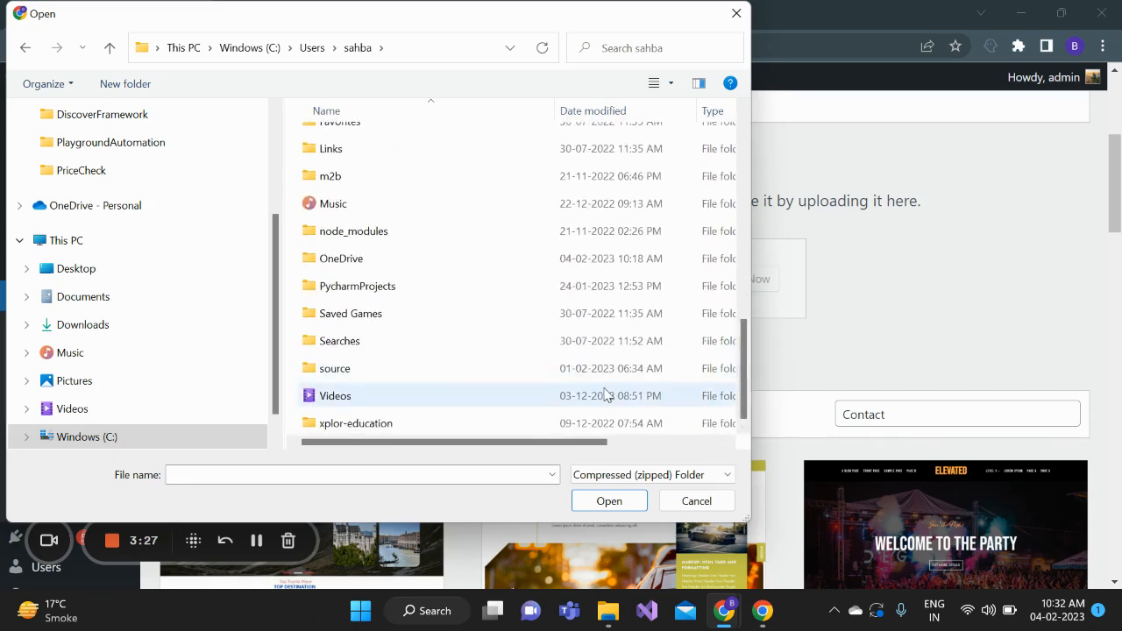
left_click(697, 500)
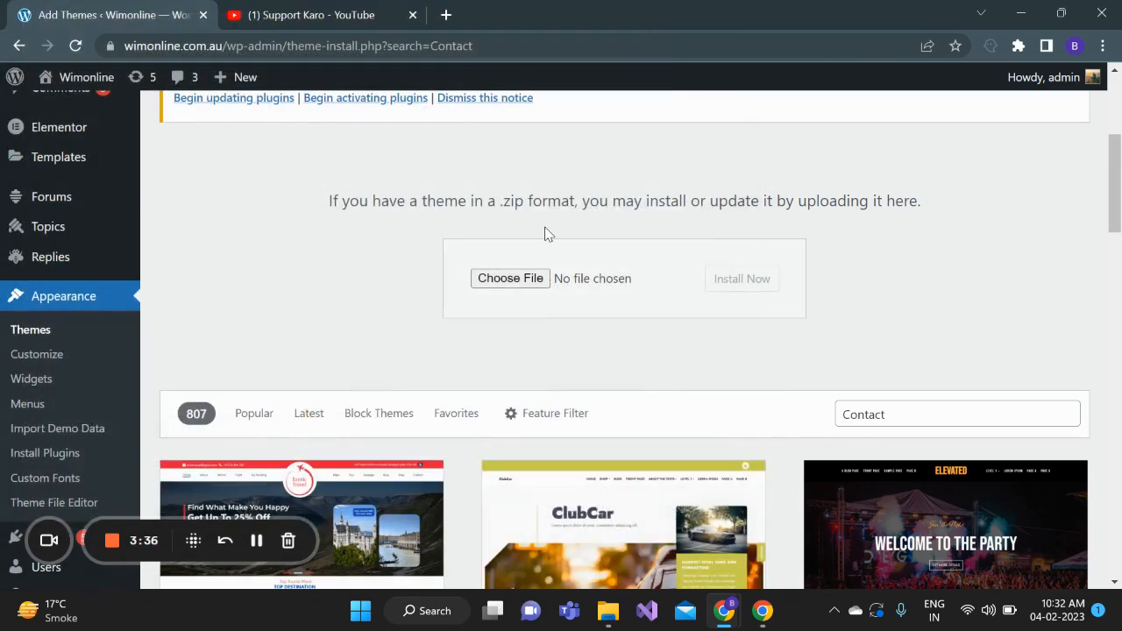
Choose the Healthscope Pay Rules Norwest Dynamic Document zip from Downloads as the theme file to upload
left_click(520, 278)
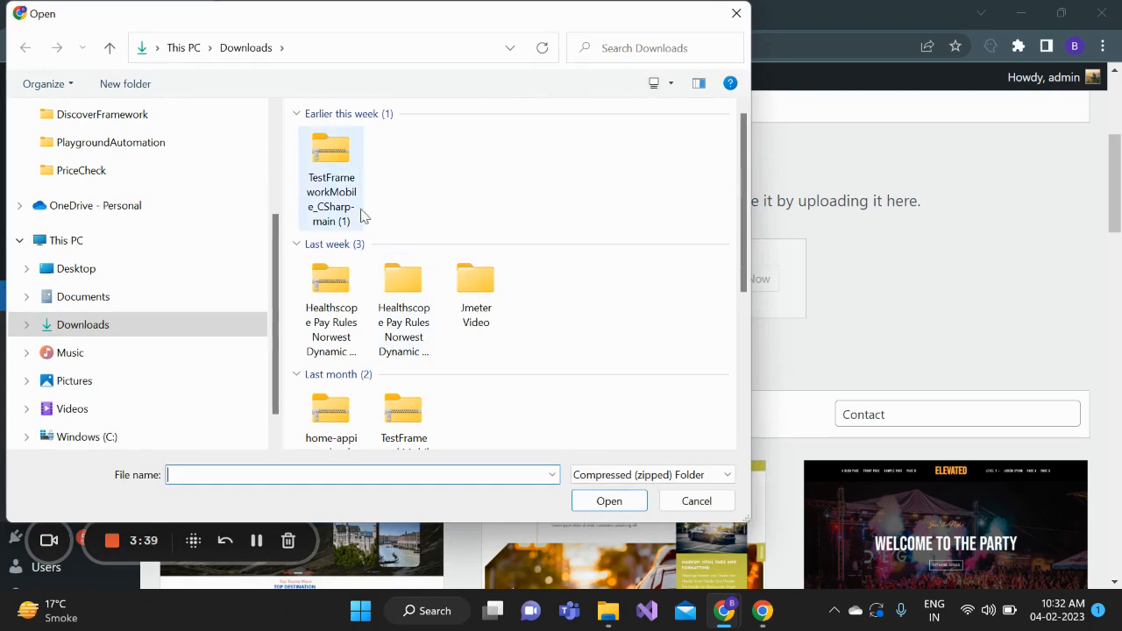
left_click(329, 287)
left_click(608, 500)
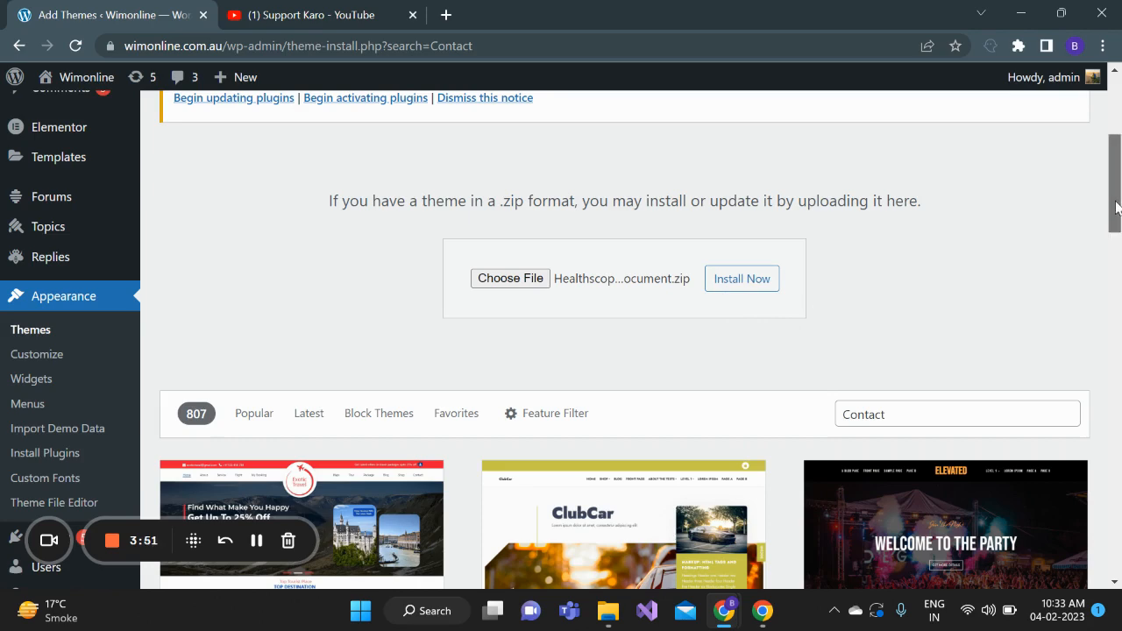
Return to the site's installed themes without installing the chosen file, and look through the themes there
left_click_drag(1117, 211, 1117, 134)
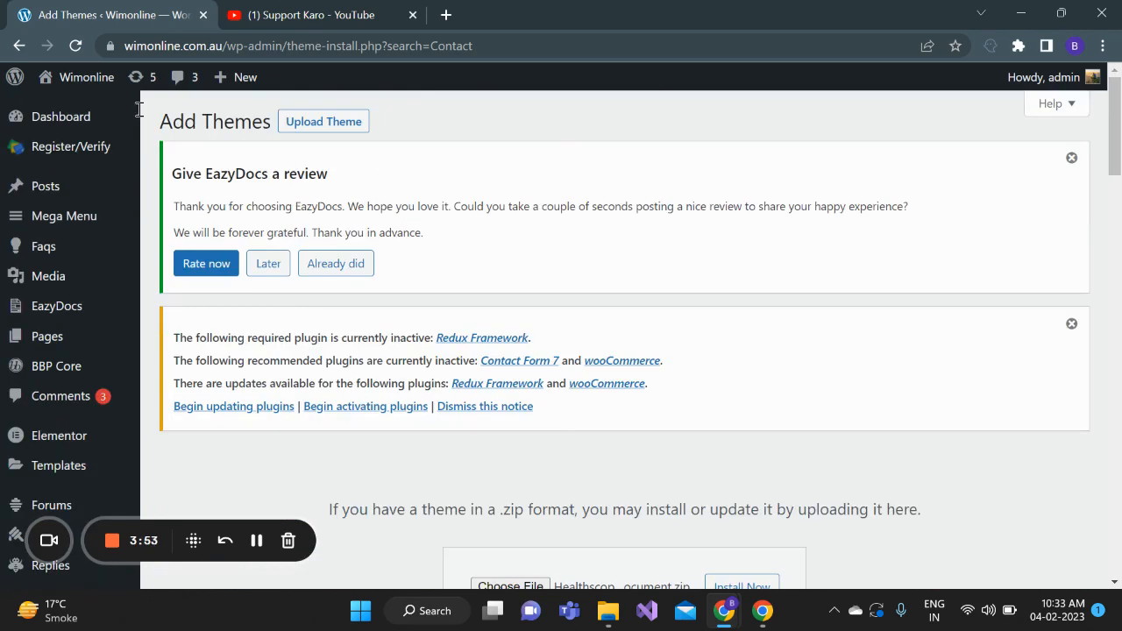
left_click(20, 47)
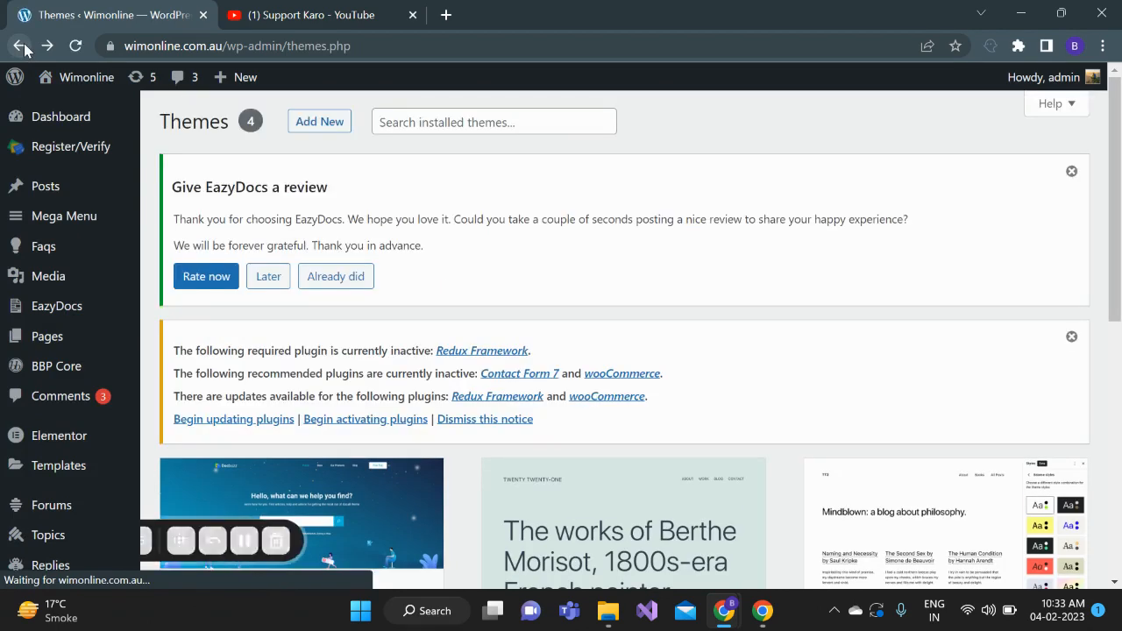
left_click_drag(1116, 176, 1116, 314)
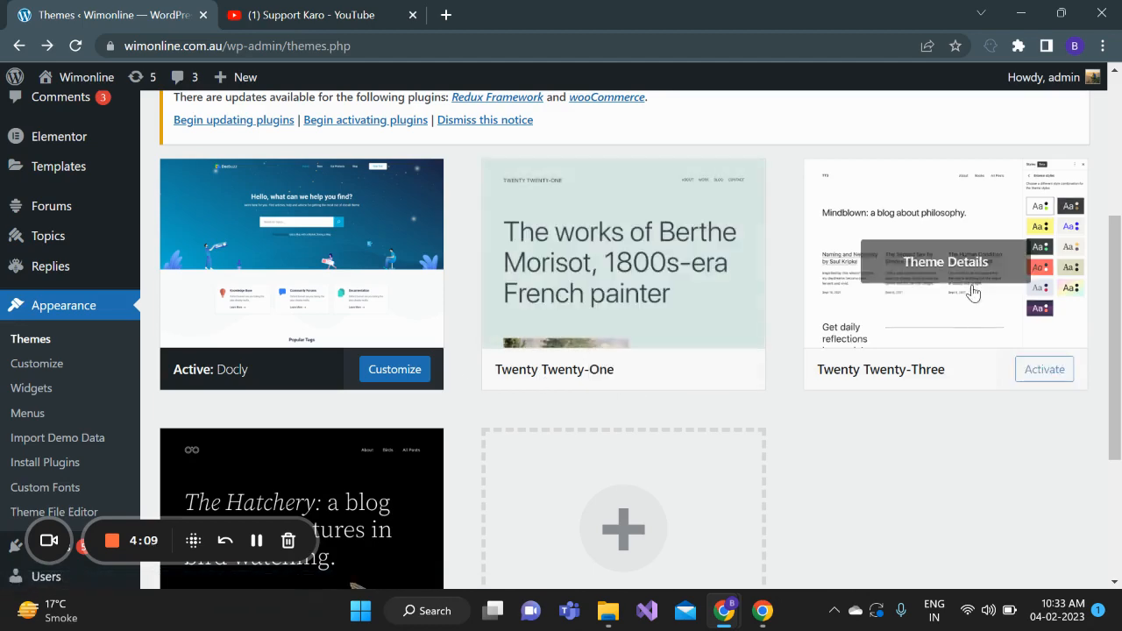
scroll(1119, 289, "up", 2)
scroll(1117, 210, "up", 2)
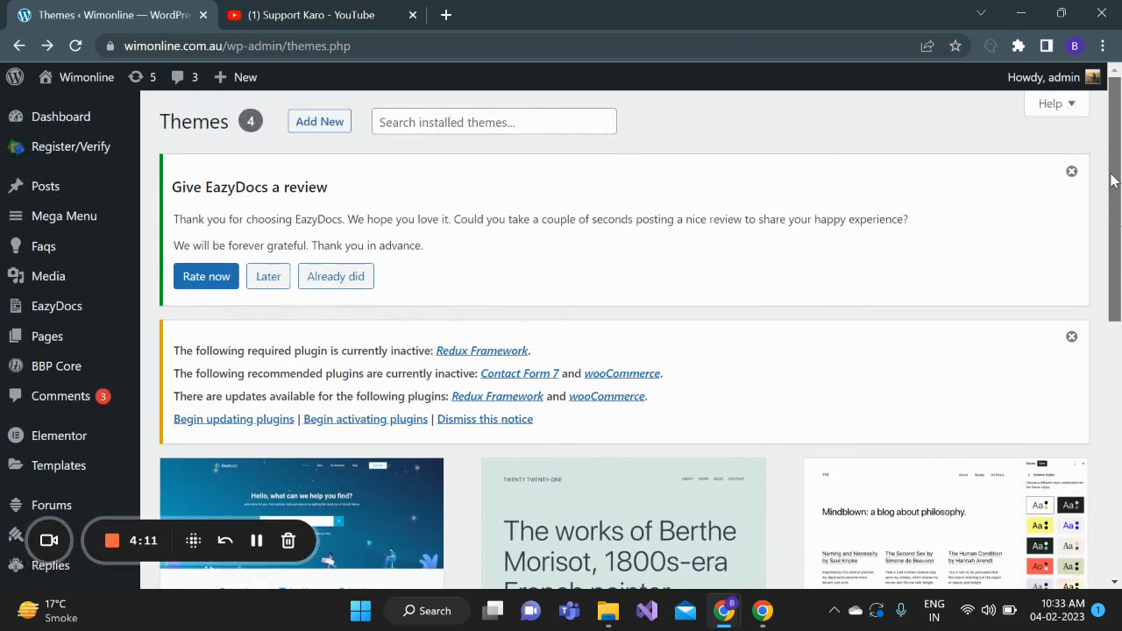
scroll(1116, 195, "down", 1)
scroll(1116, 194, "up", 1)
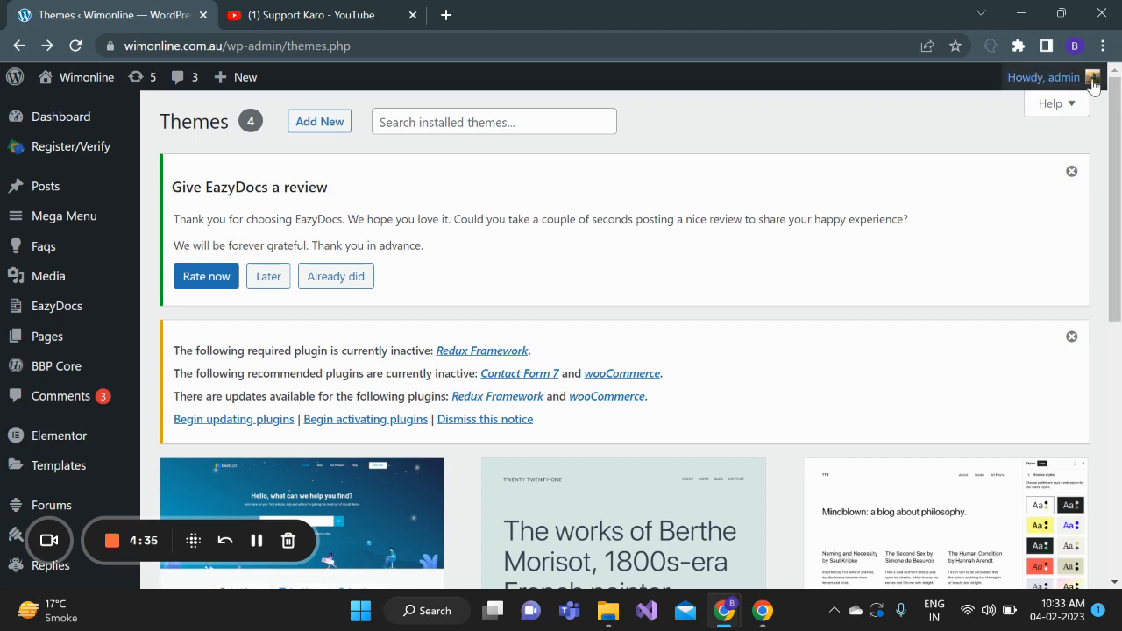
left_click_drag(1121, 111, 1120, 118)
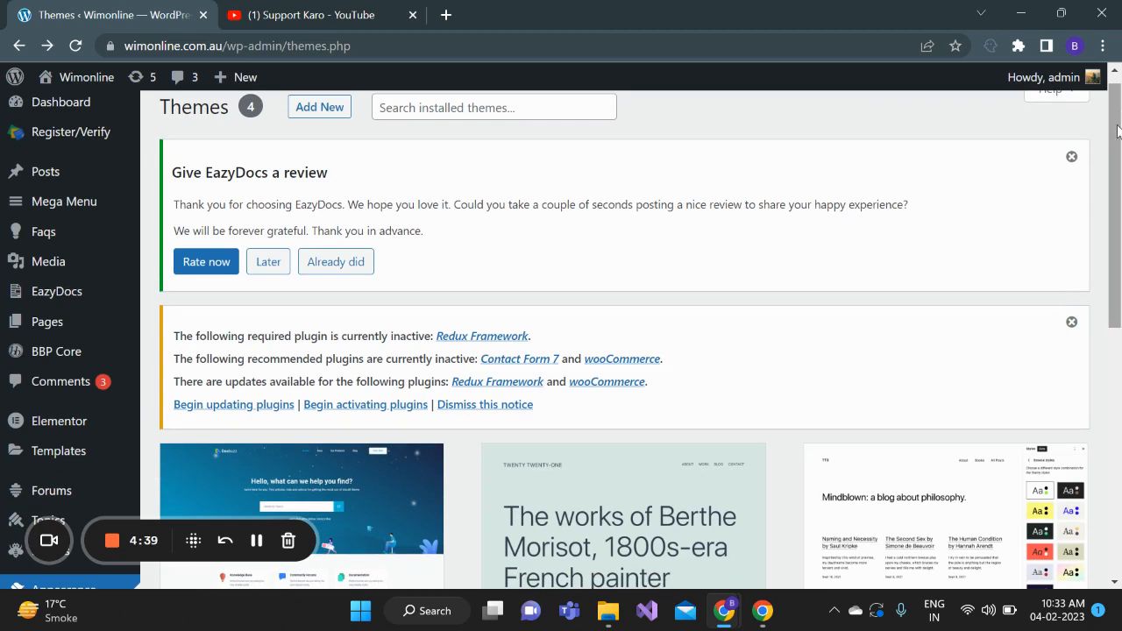
left_click_drag(1121, 116, 1120, 111)
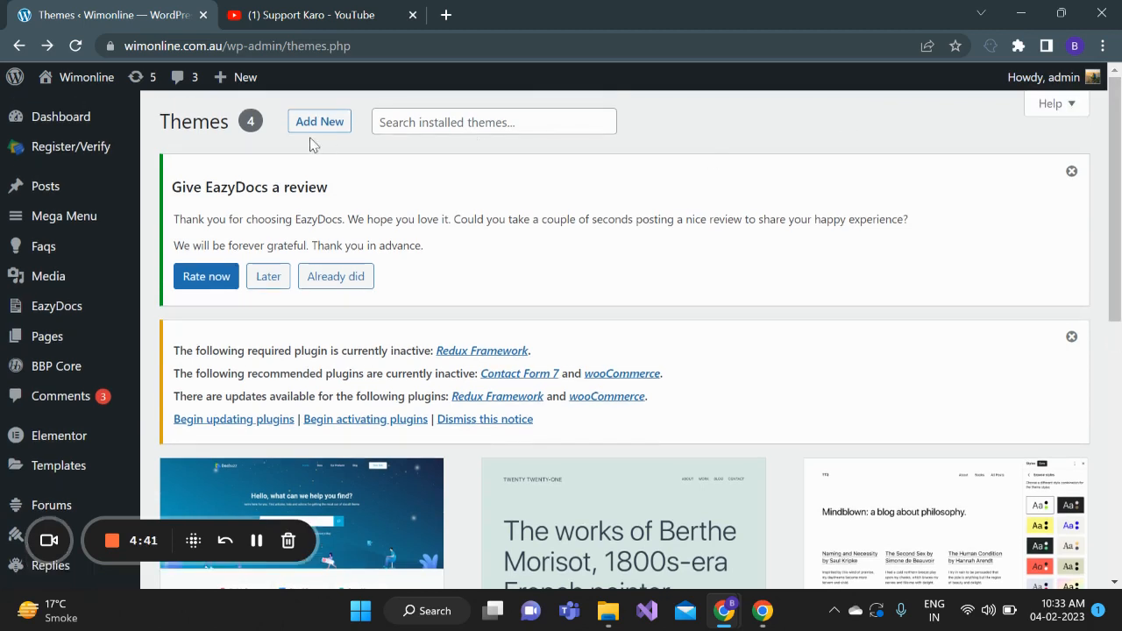
Open the live Wimonline site in a new tab and look through its home page with the active theme
mouse_move(75, 82)
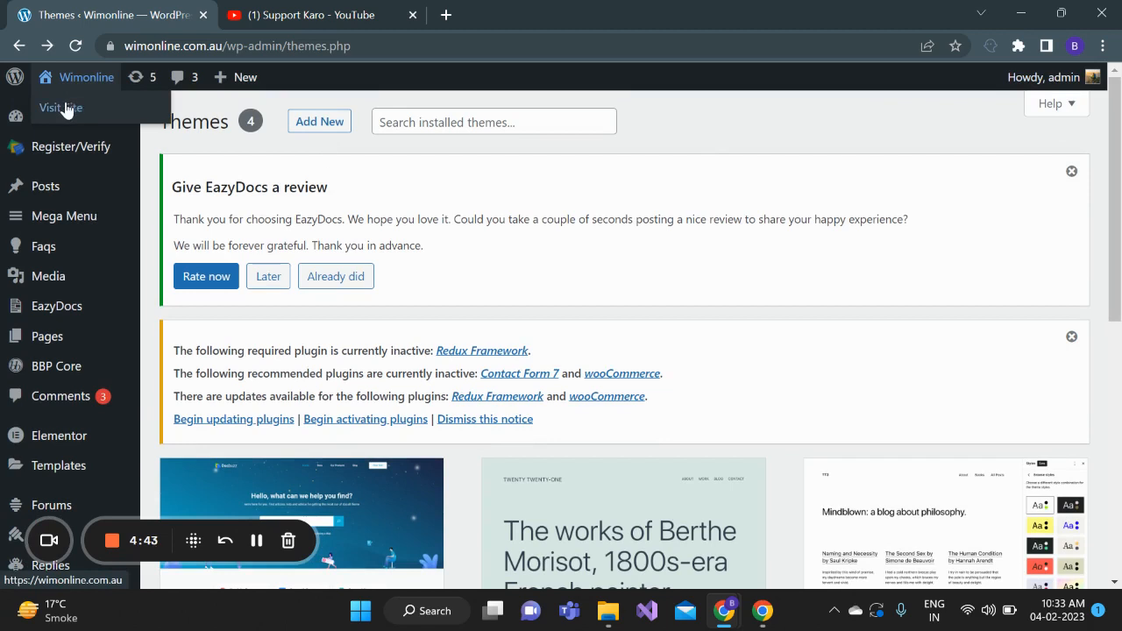
right_click(66, 107)
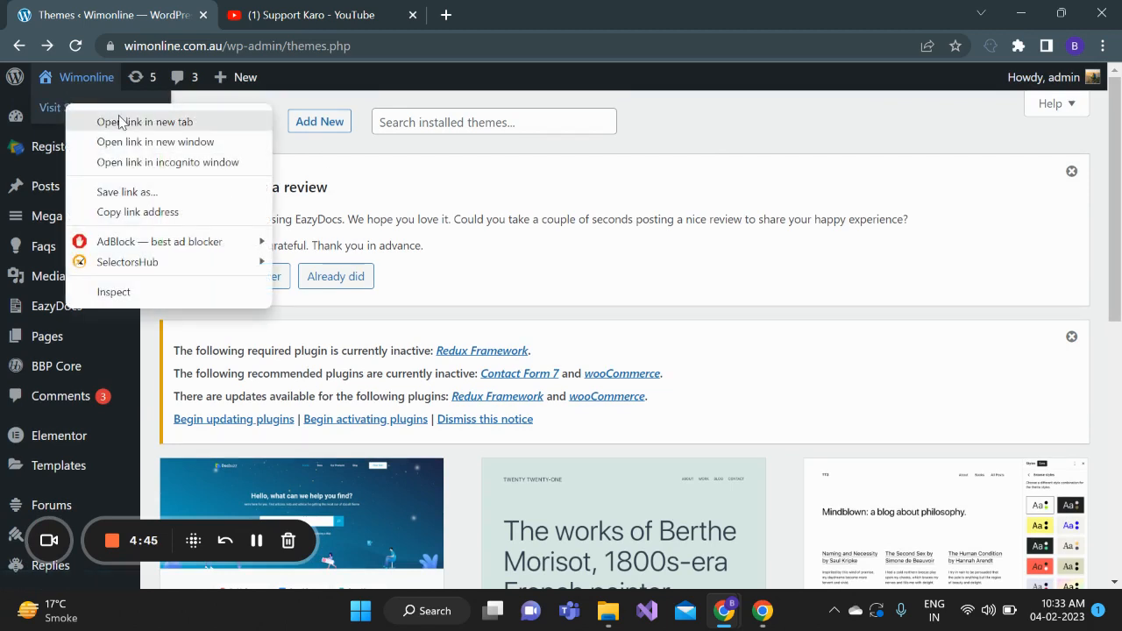
left_click(120, 122)
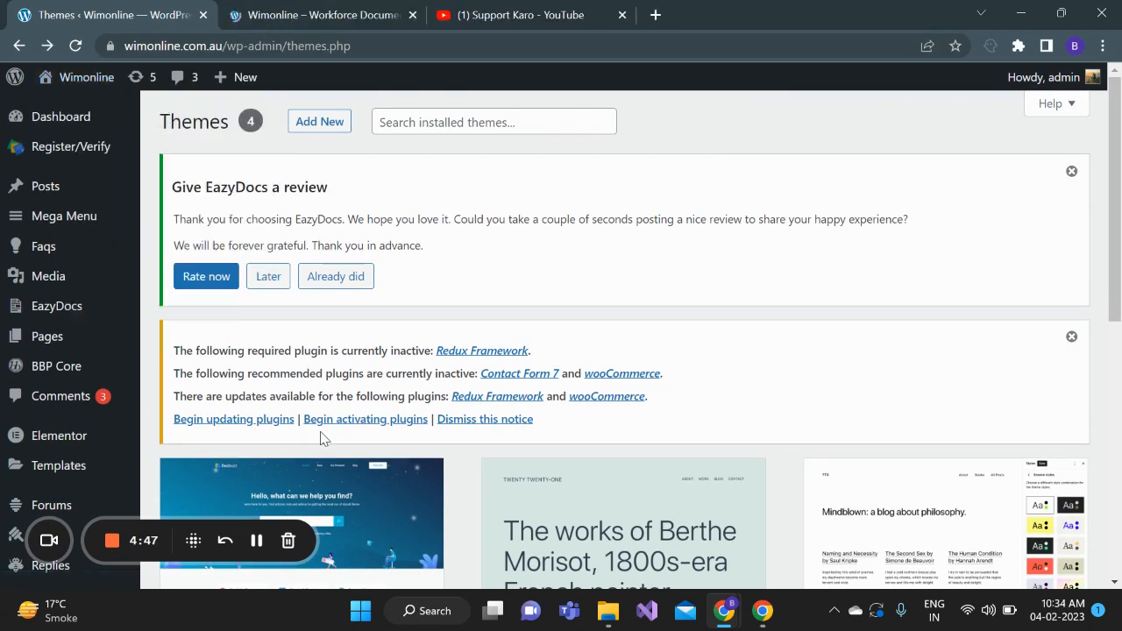
left_click(300, 15)
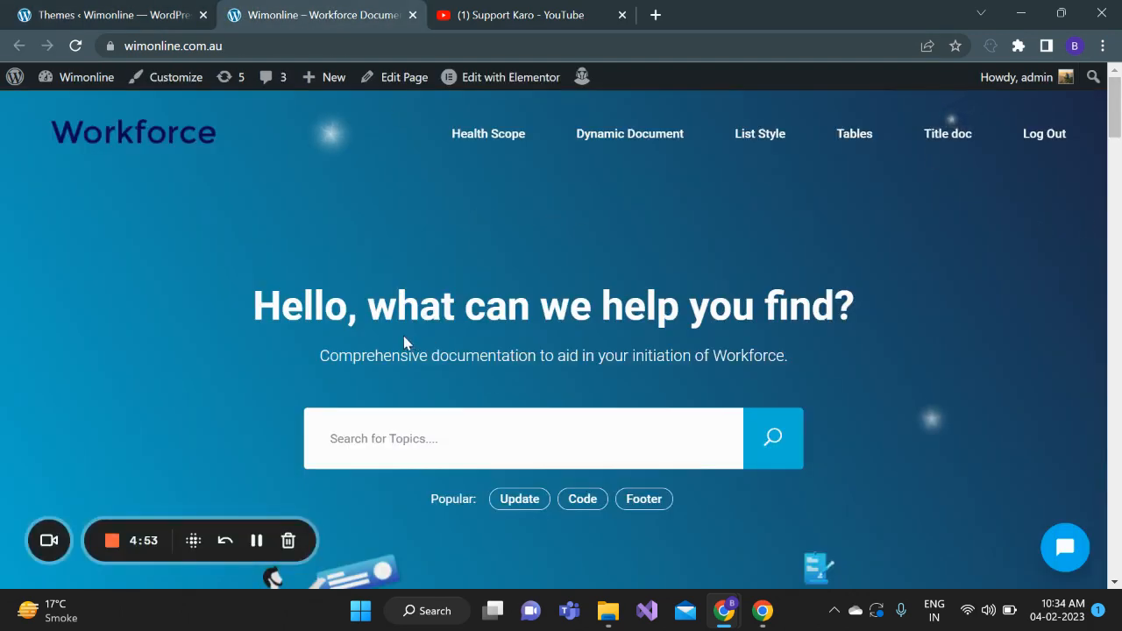
left_click_drag(1118, 130, 1119, 256)
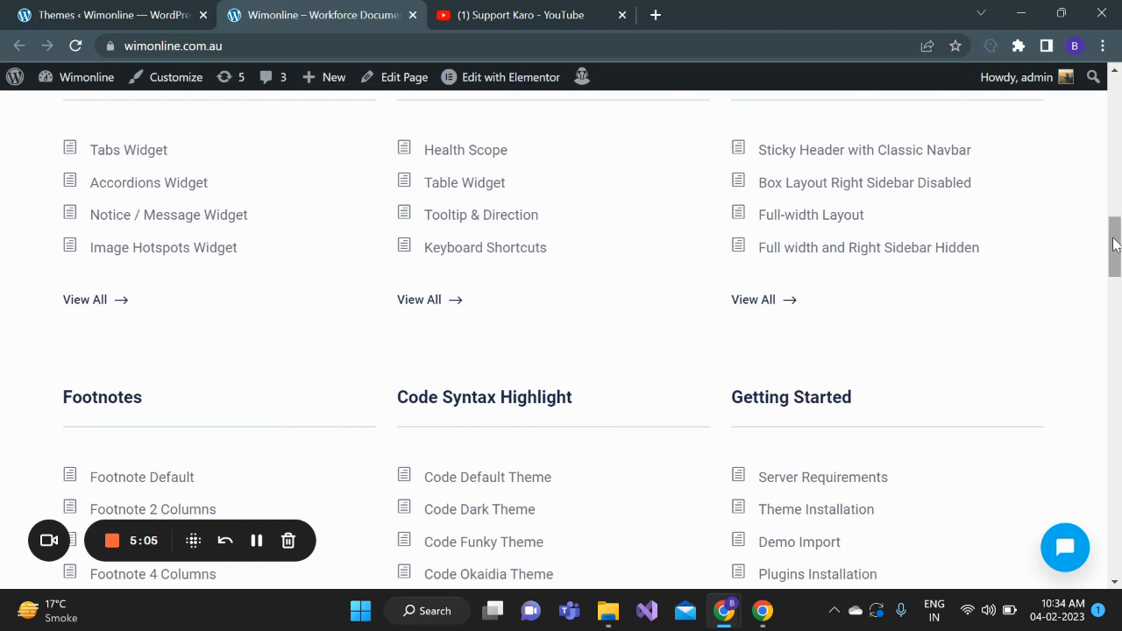
left_click_drag(1114, 248, 1117, 317)
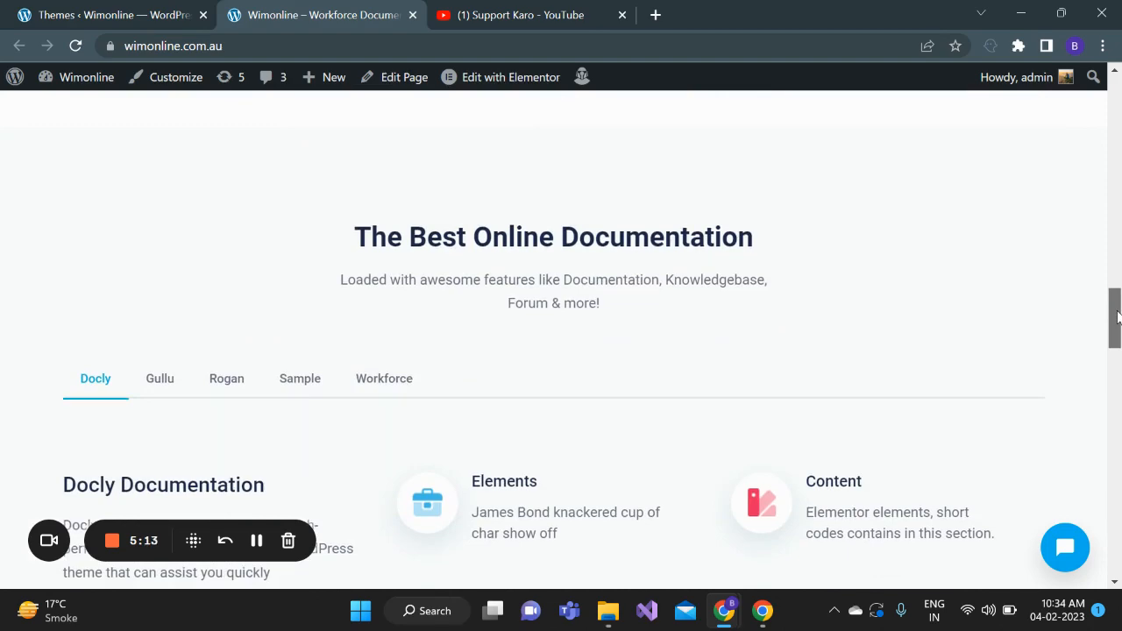
left_click_drag(1118, 317, 1117, 107)
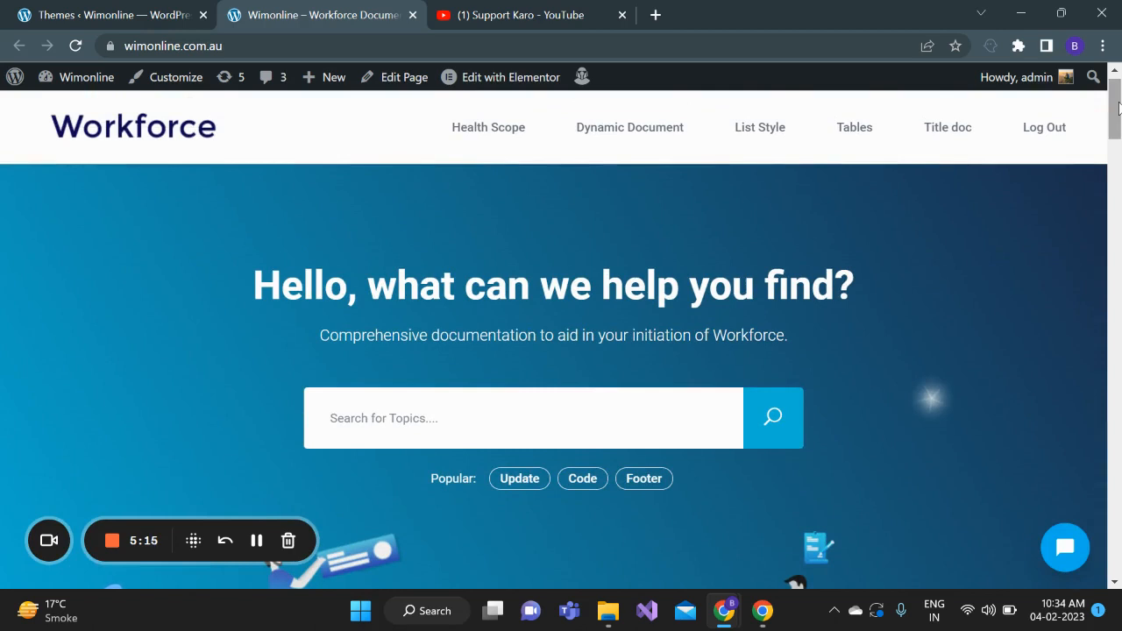